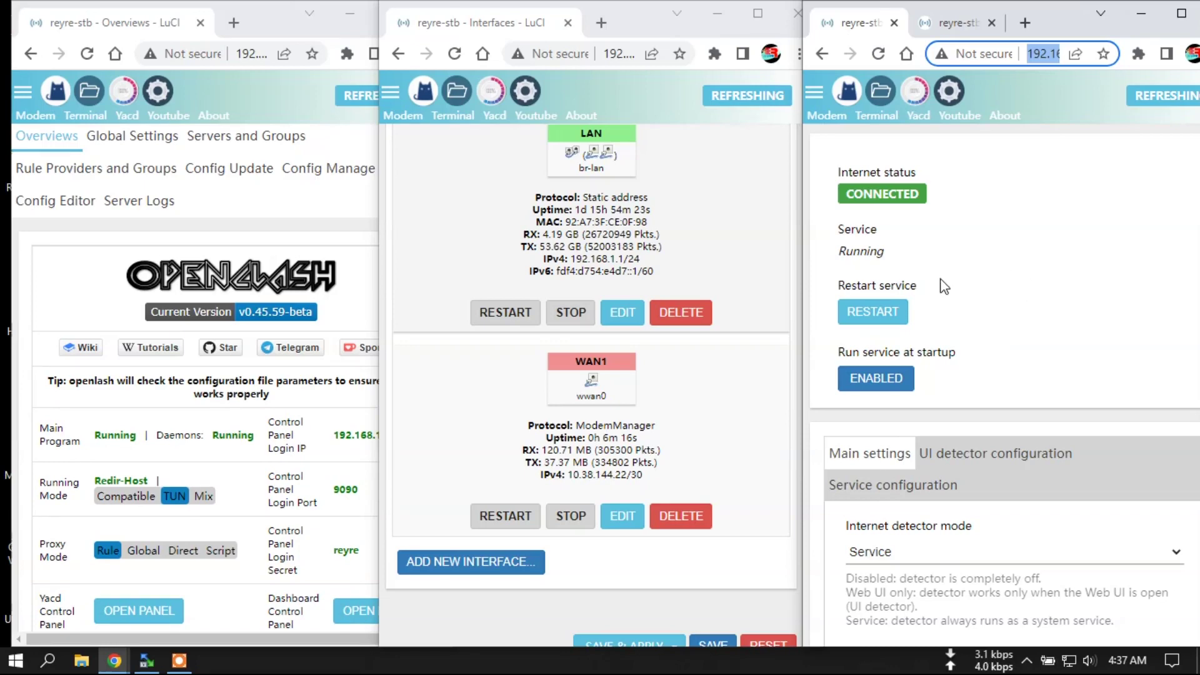
Send the Debug Info command AT^DEBUG? to the modem and examine the RRC status in the reply.
left_click(955, 24)
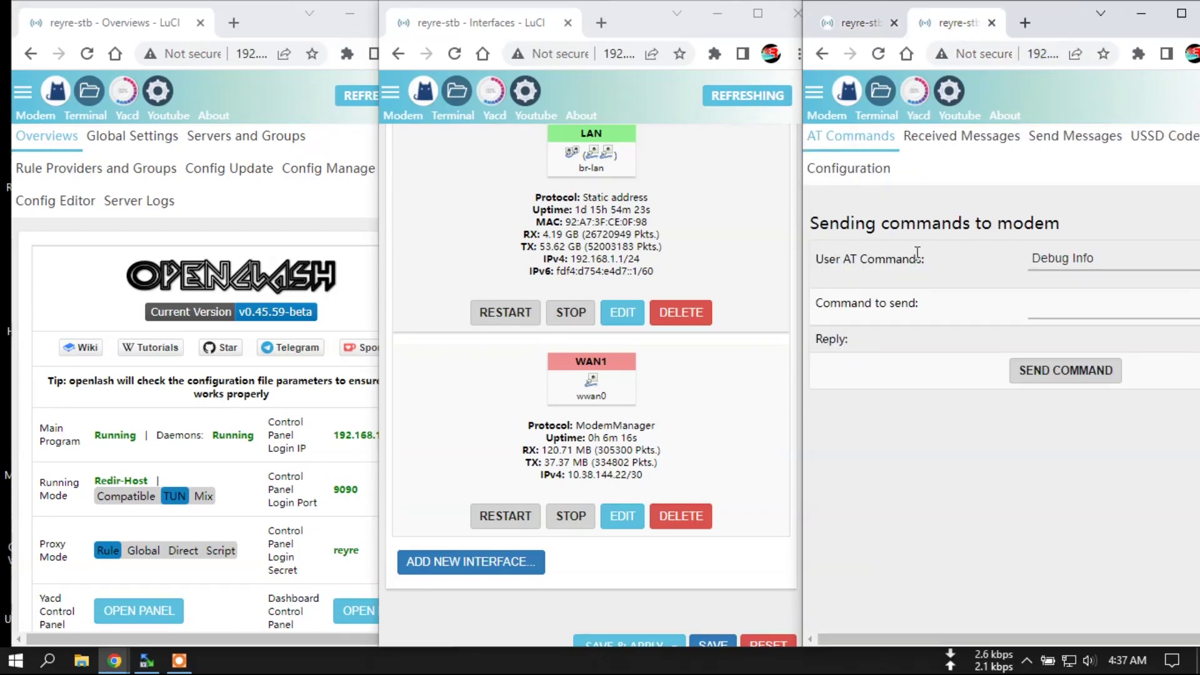
left_click(1072, 272)
left_click(1091, 276)
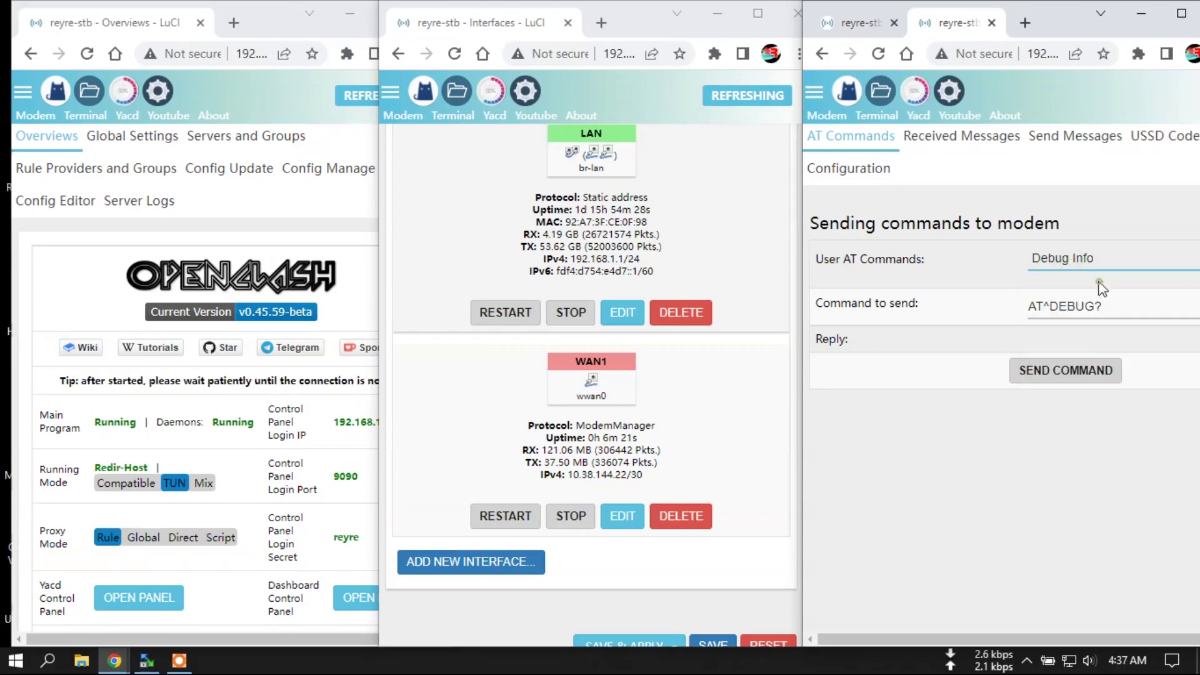
left_click(1075, 371)
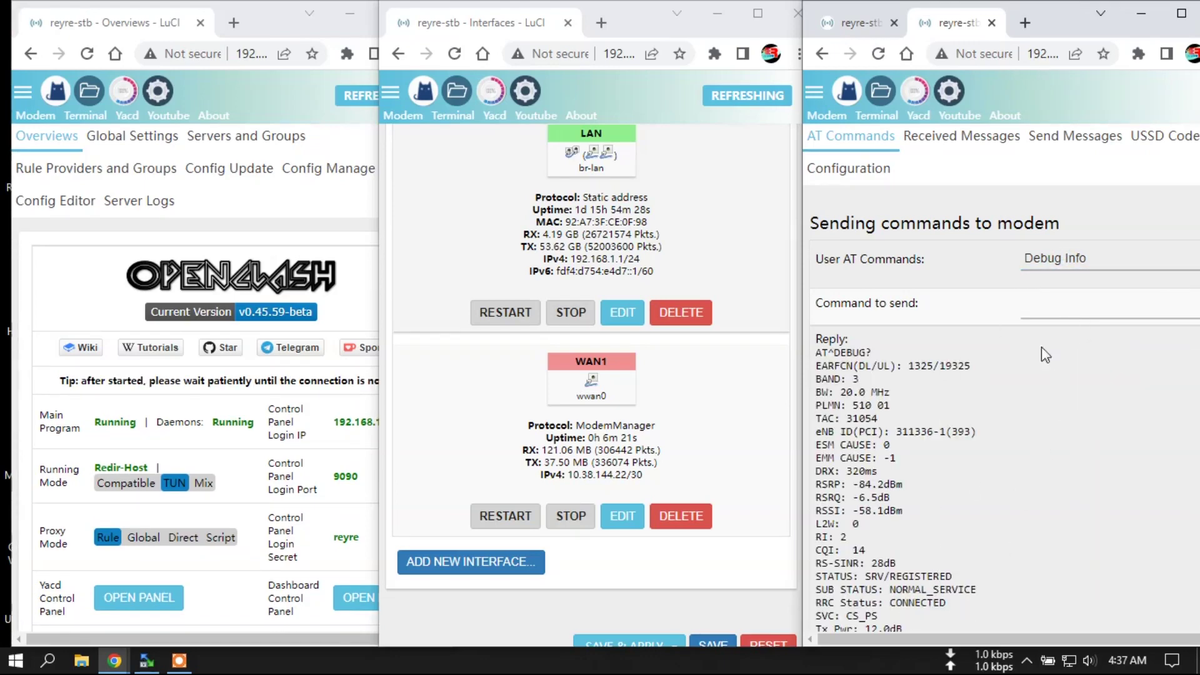
double_click(919, 602)
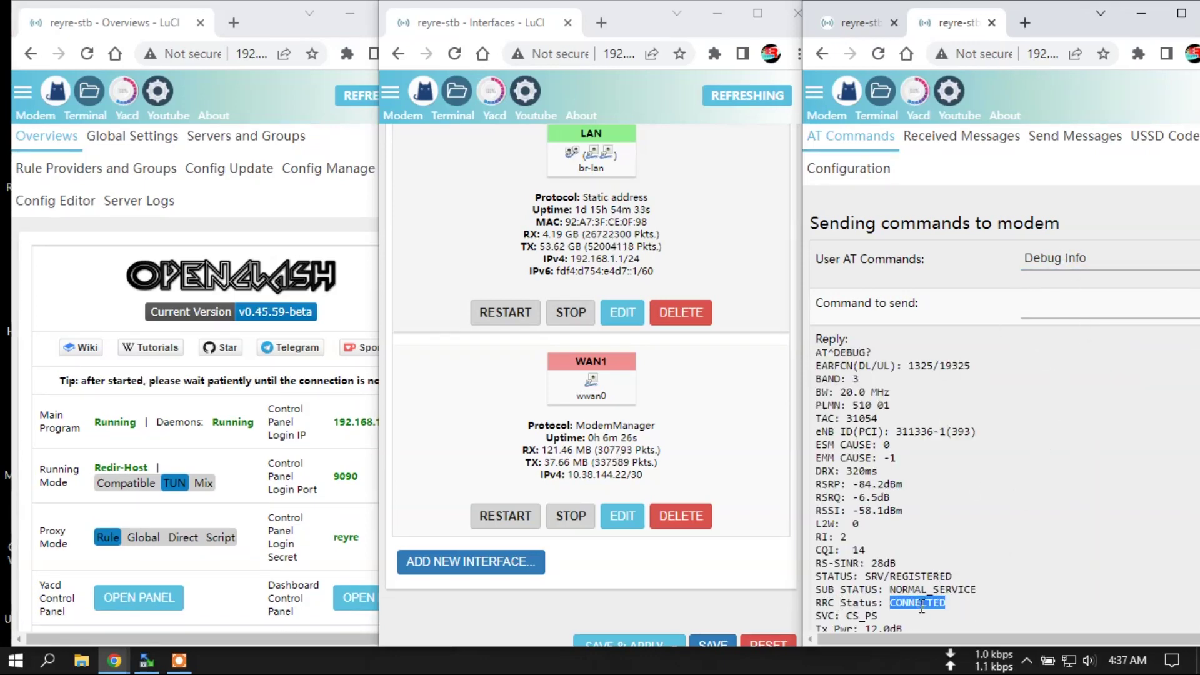
Send the Airplane Mode command AT+CFUN=4 to the modem and return to the page showing the internet status.
left_click(1098, 261)
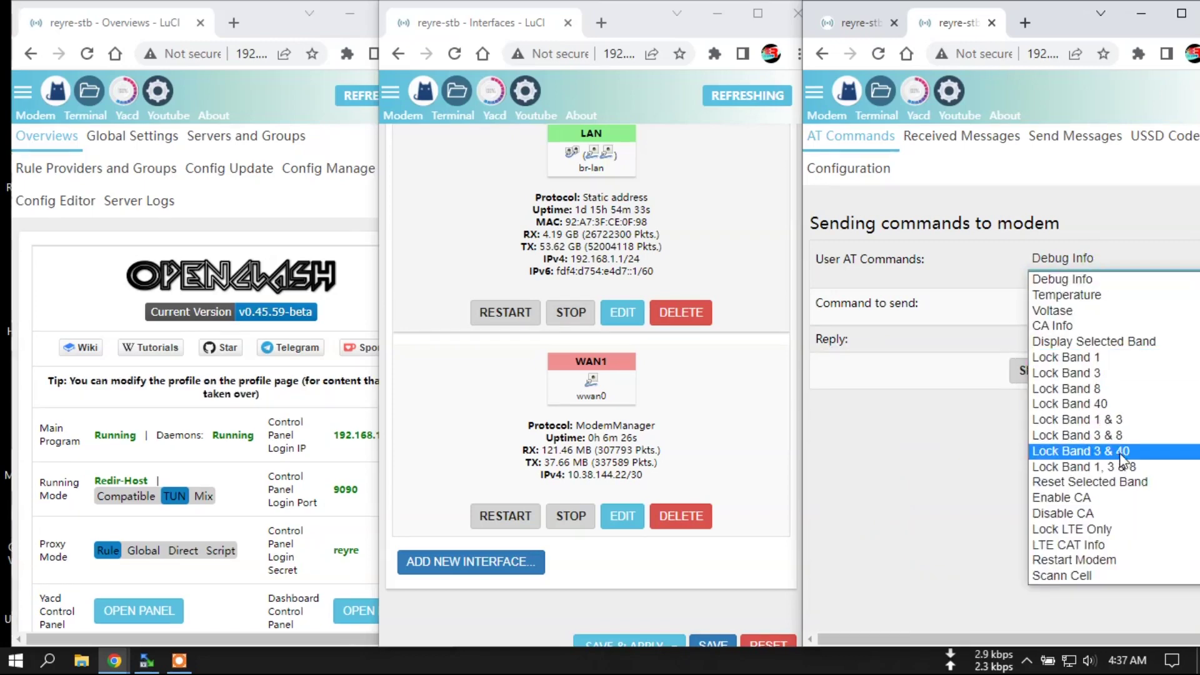
scroll(1091, 456, "down", 1)
left_click(1080, 559)
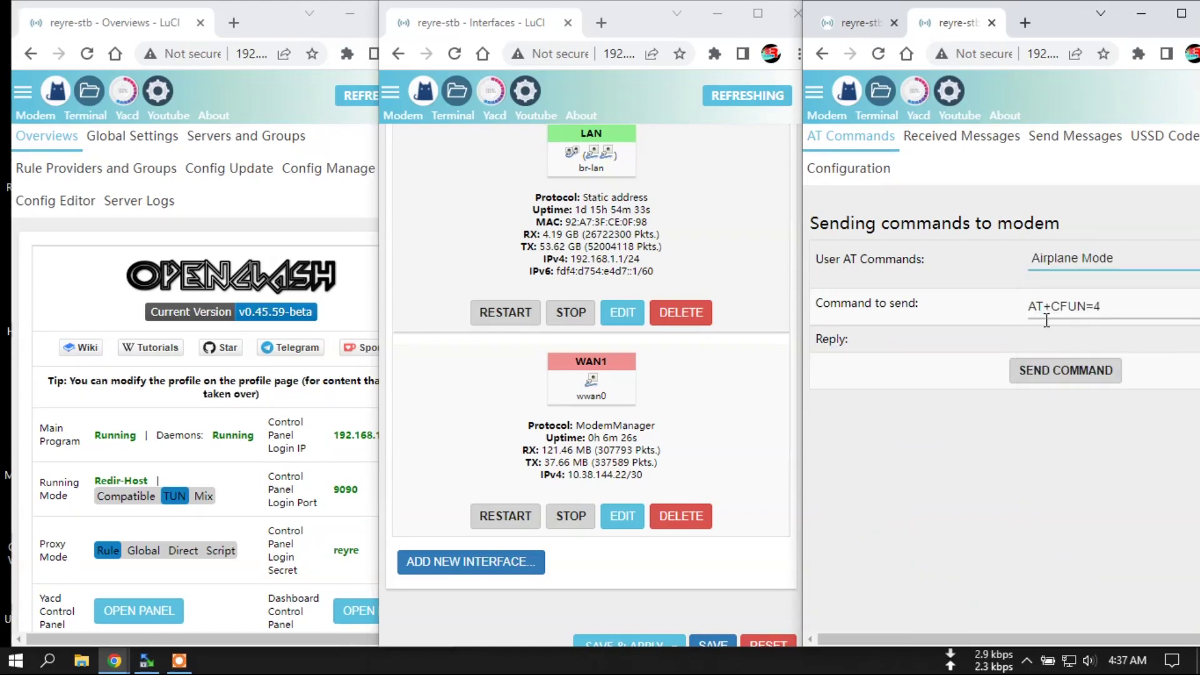
left_click(1069, 382)
left_click(850, 22)
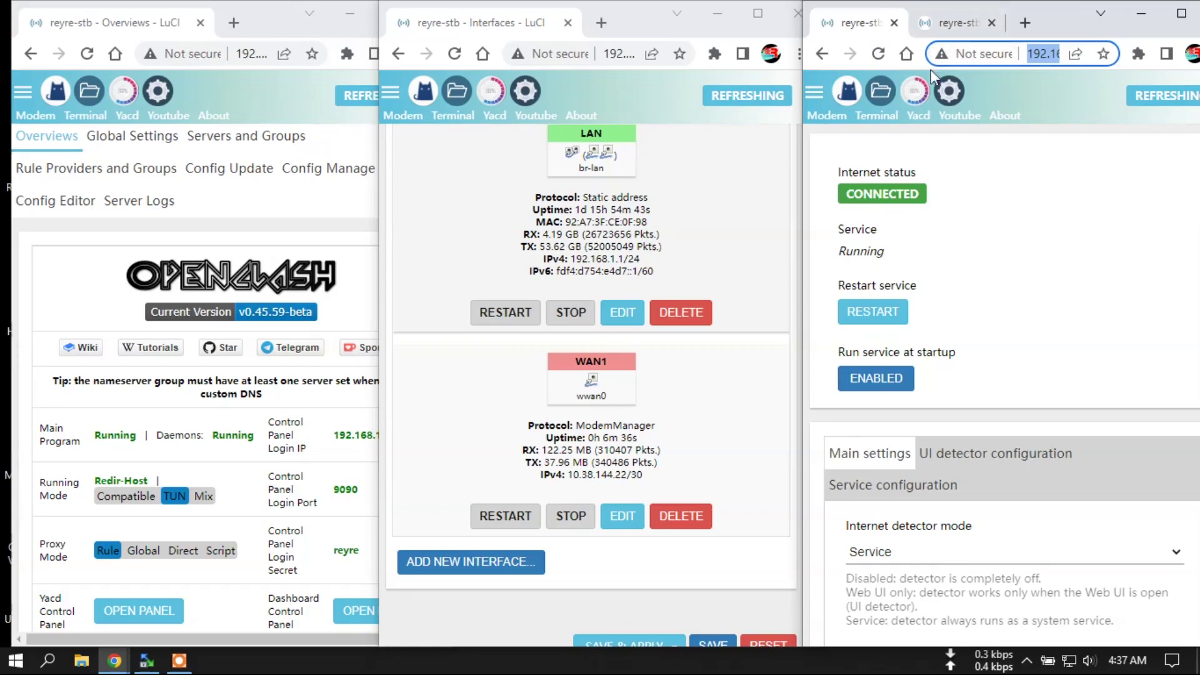
left_click(954, 23)
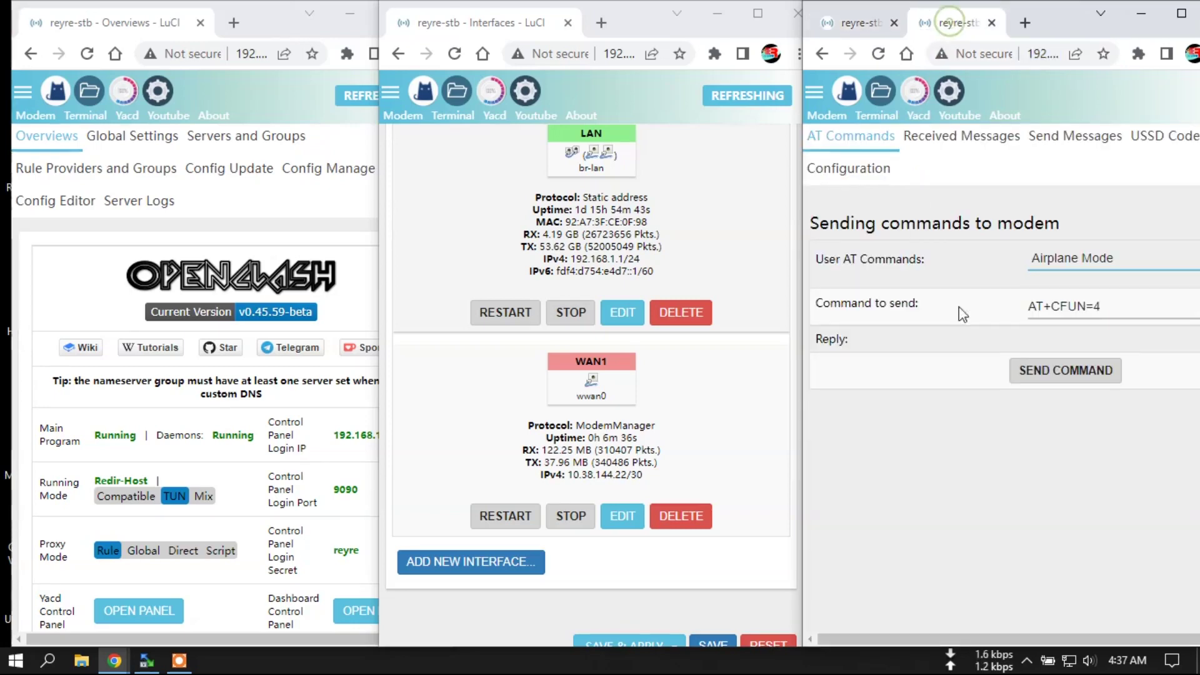
left_click(1067, 374)
left_click(860, 22)
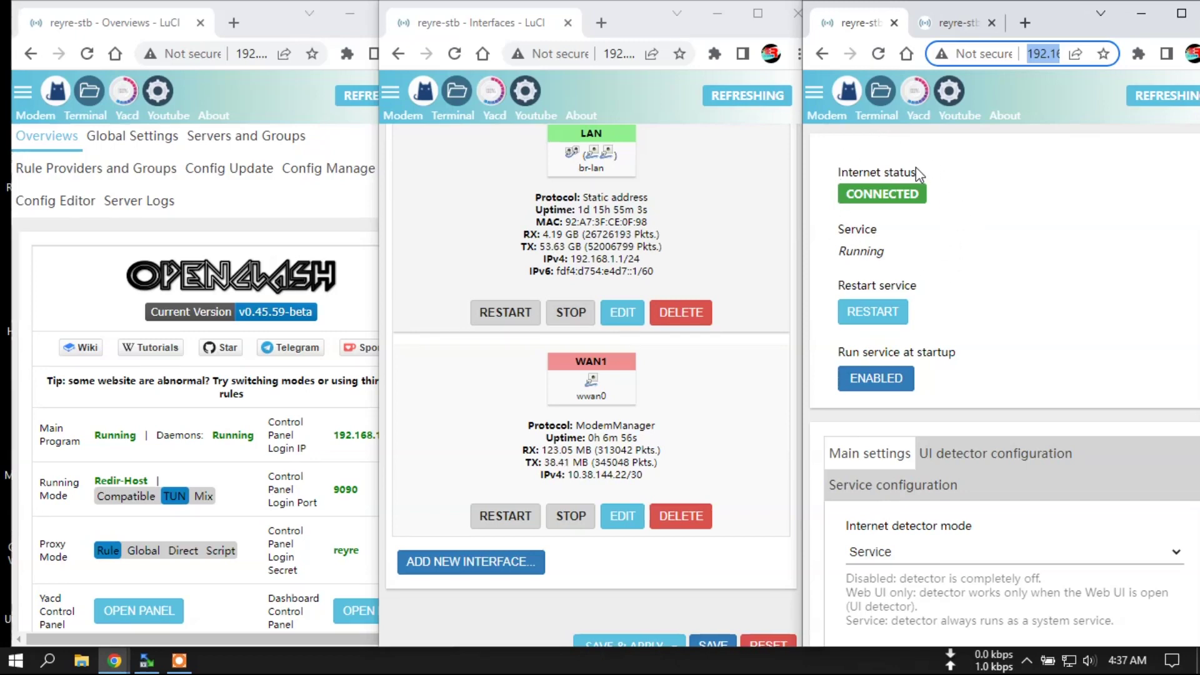
left_click(954, 224)
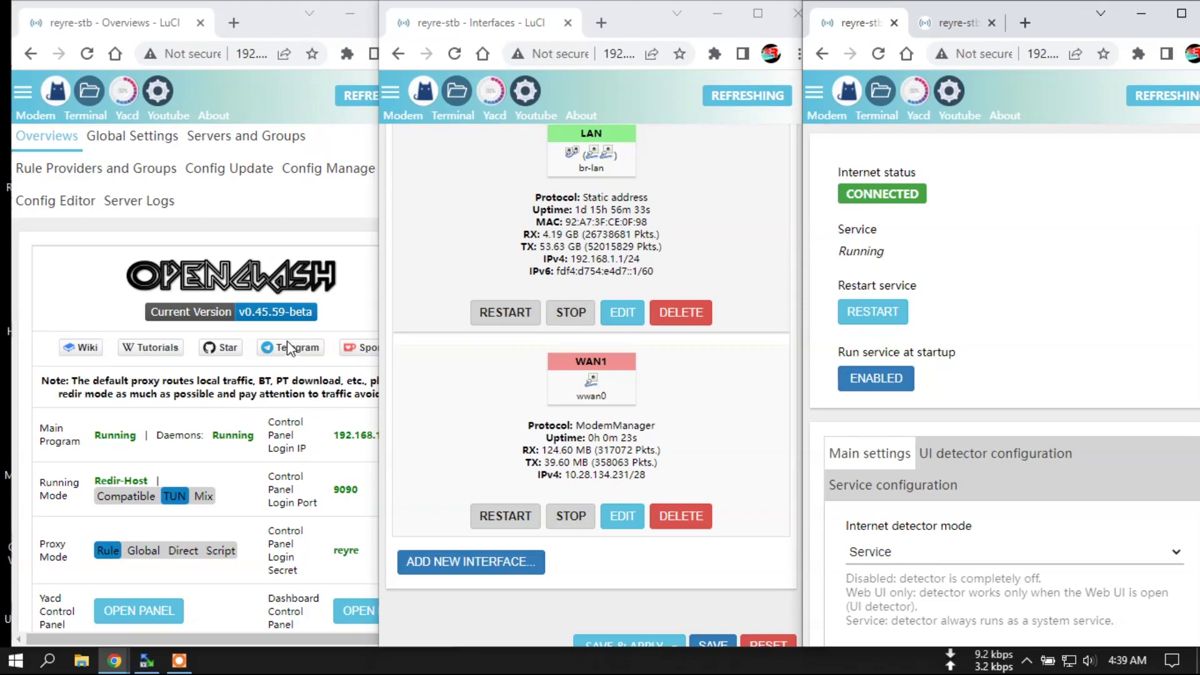
Minimize the interfaces and detector windows, maximize the OpenClash window, and open the modem's Net Detector page in it.
left_click(796, 12)
left_click_drag(1195, 16, 1135, 16)
left_click(1168, 16)
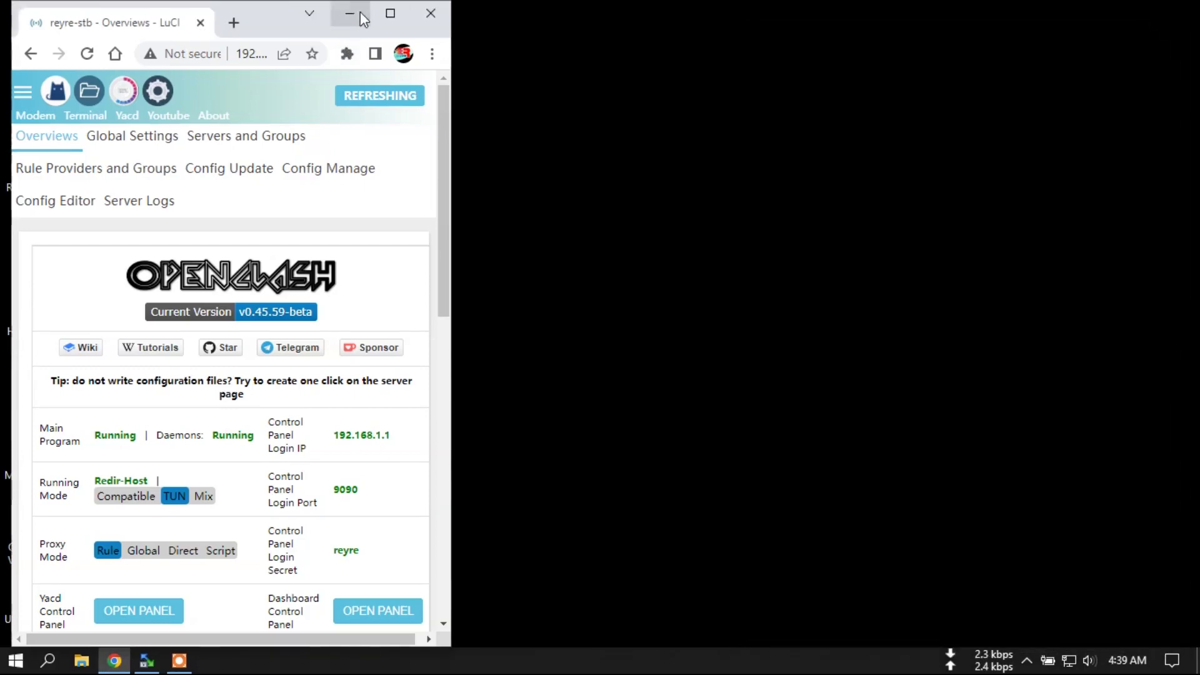
left_click(387, 14)
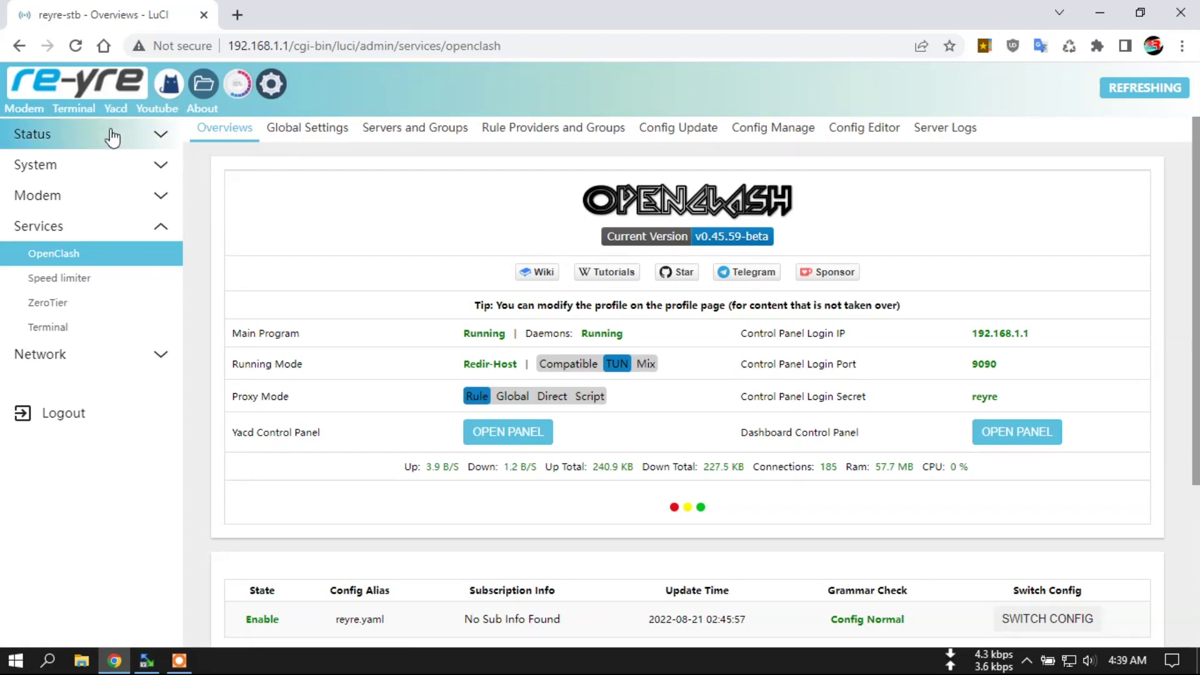
left_click(54, 166)
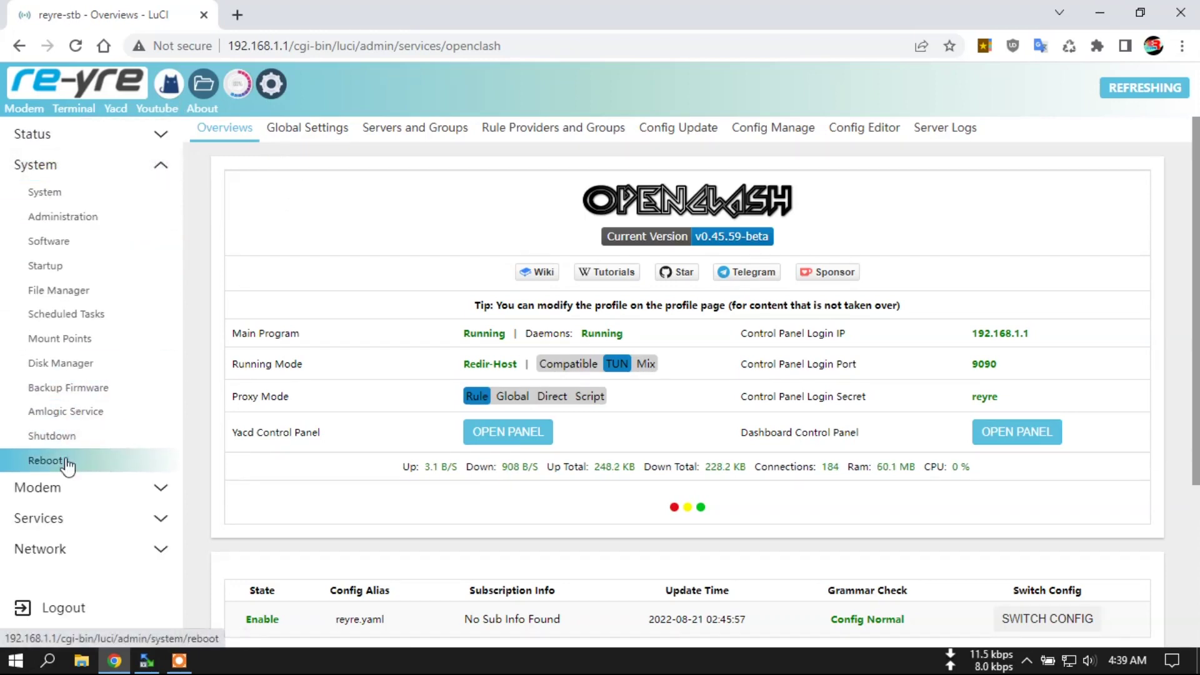
left_click(58, 488)
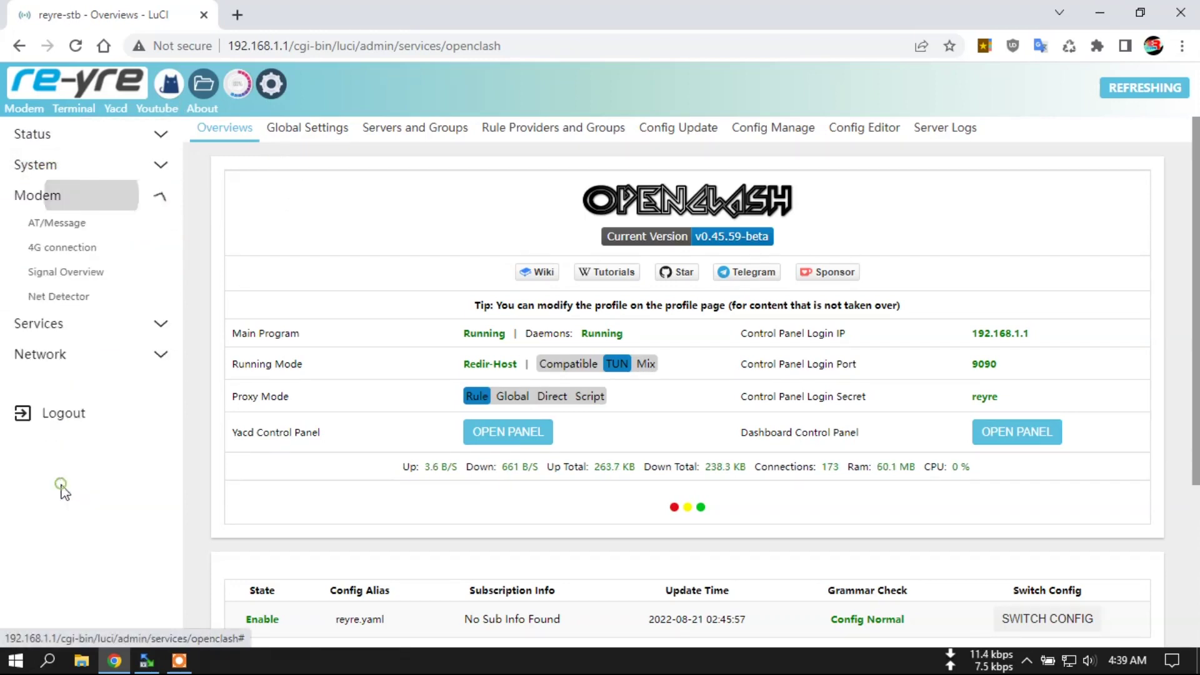
left_click(75, 298)
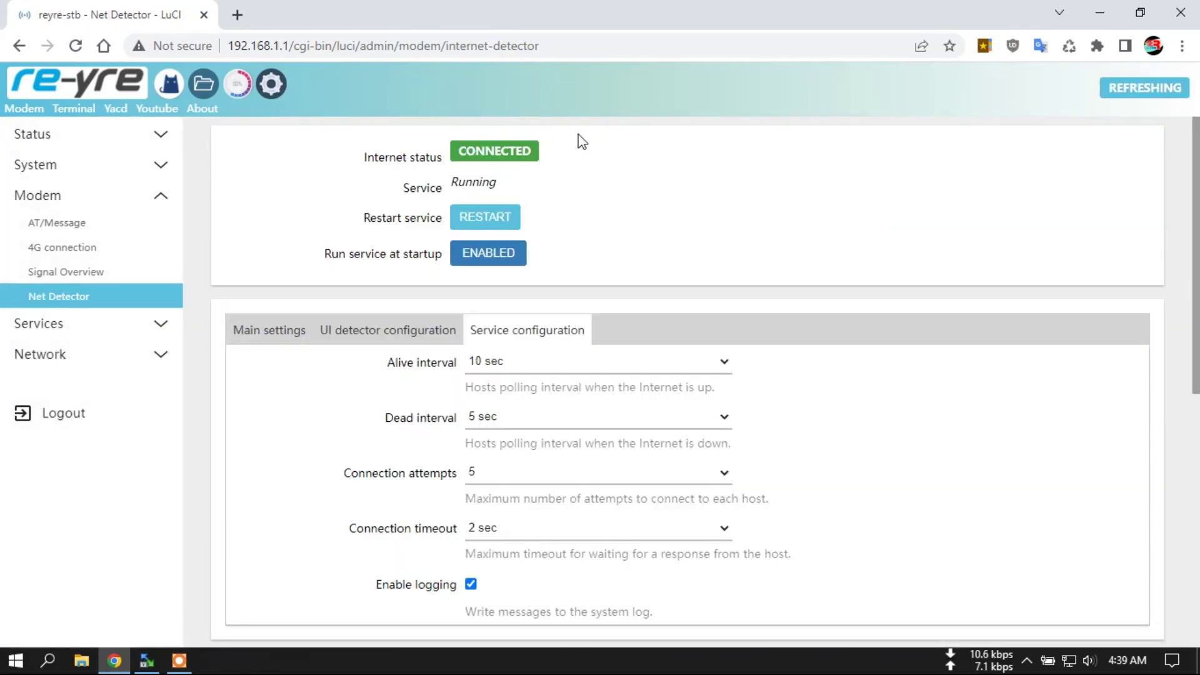
Review the Net Detector's main settings, including detector mode, hosts, check type, TCP port and interface.
scroll(580, 193, "down", 4)
scroll(582, 194, "up", 4)
scroll(582, 190, "down", 7)
scroll(585, 190, "up", 5)
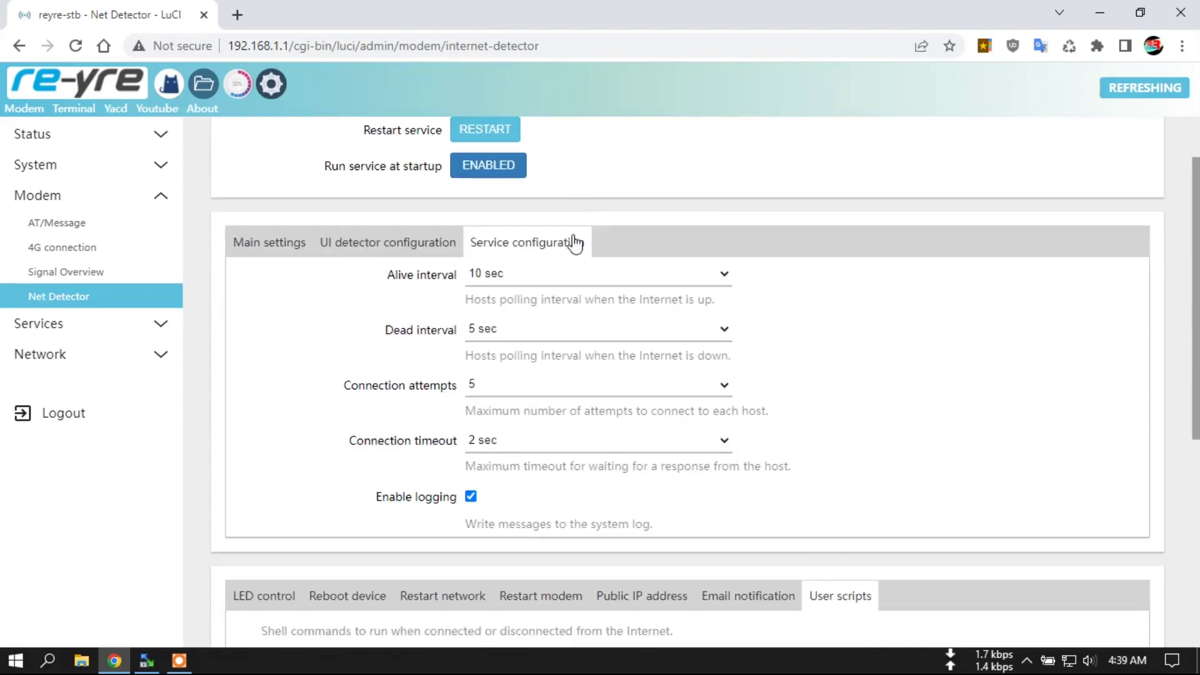
left_click(250, 241)
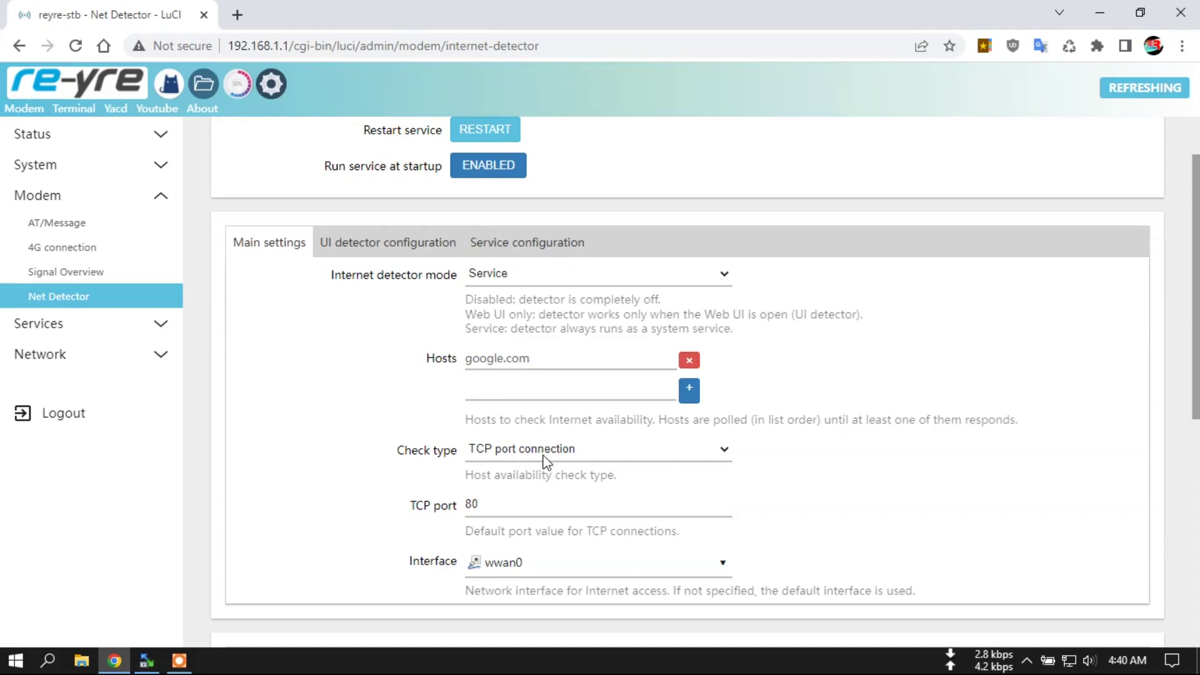
left_click(489, 502)
Examine the detector's service configuration and the available choices for connection attempts without changing them.
left_click(529, 243)
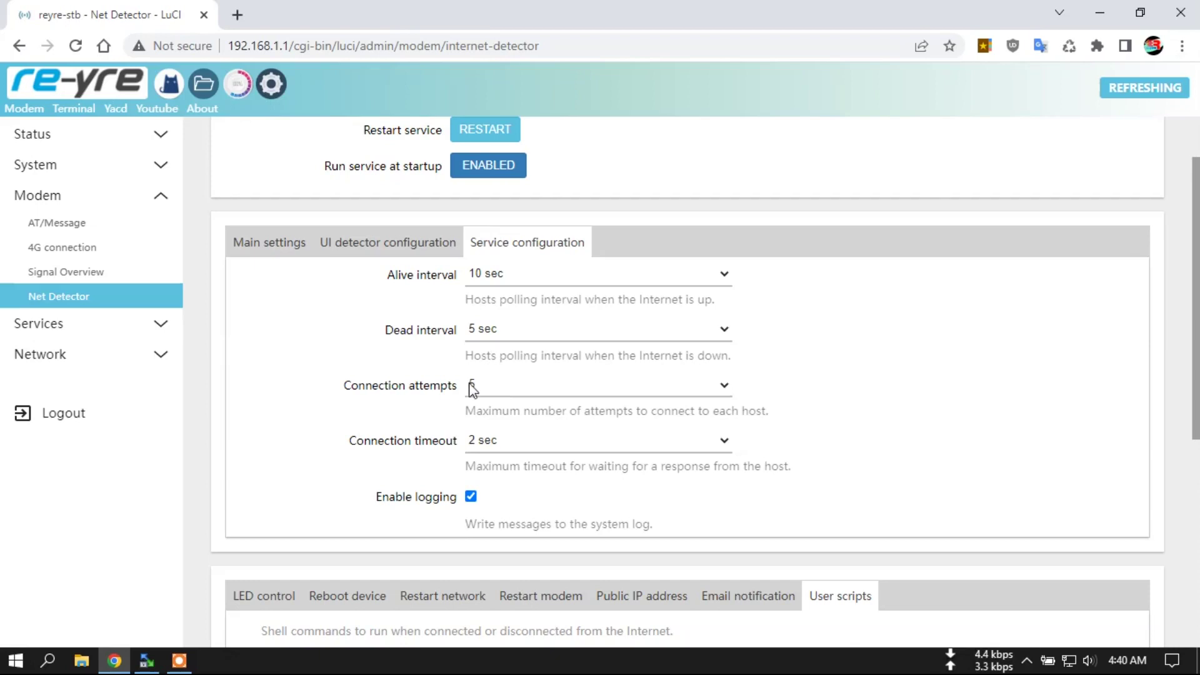
left_click(505, 394)
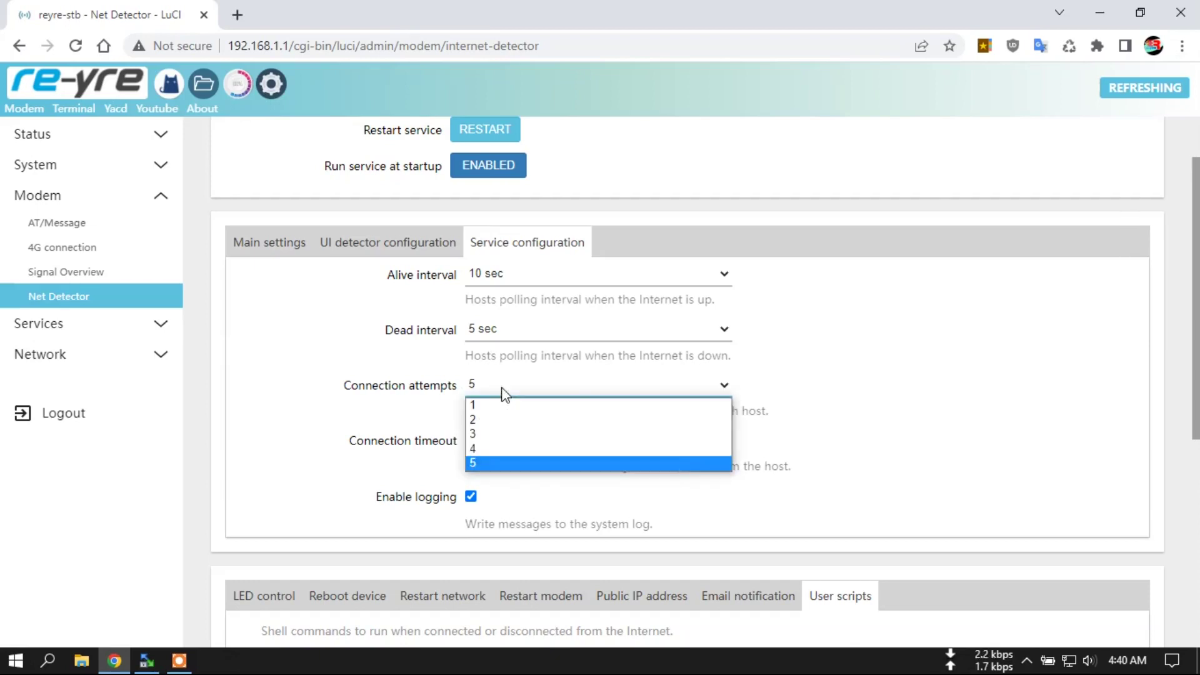
left_click(423, 403)
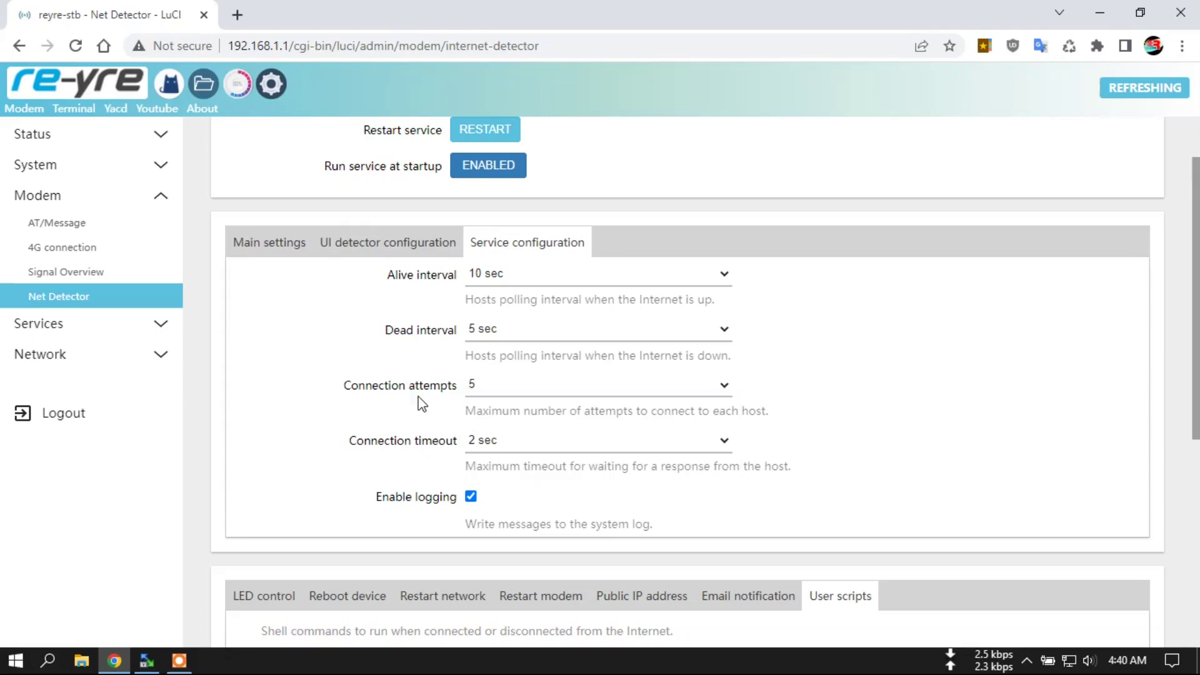
left_click(494, 389)
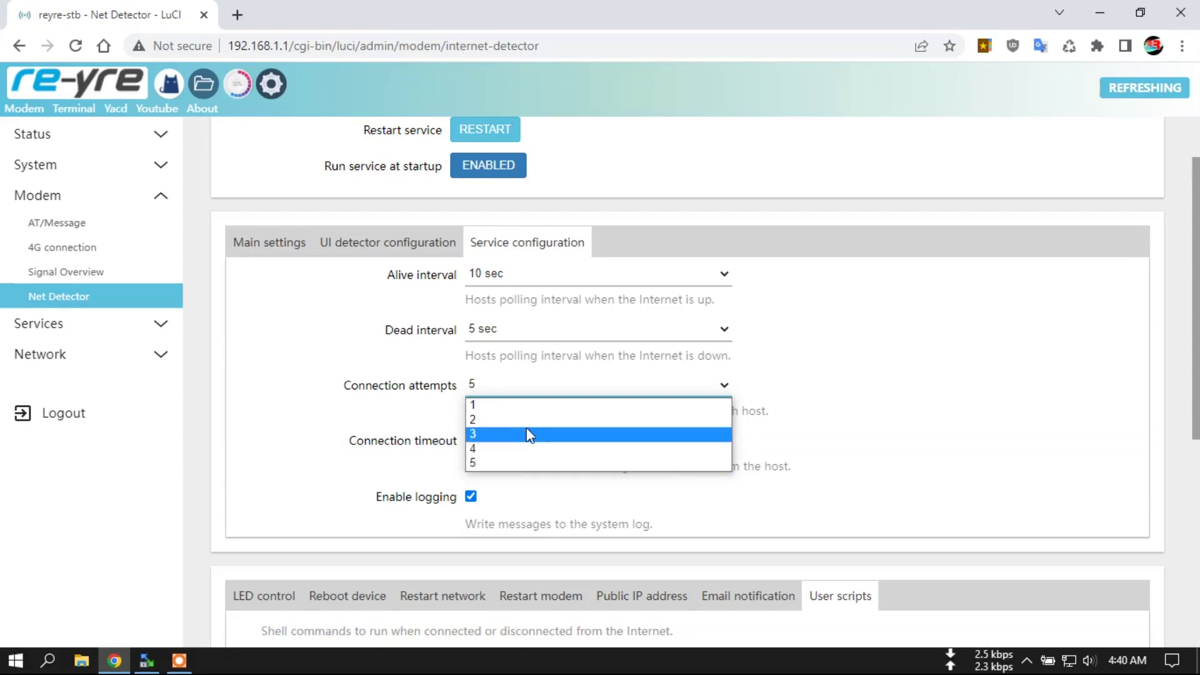
left_click(400, 385)
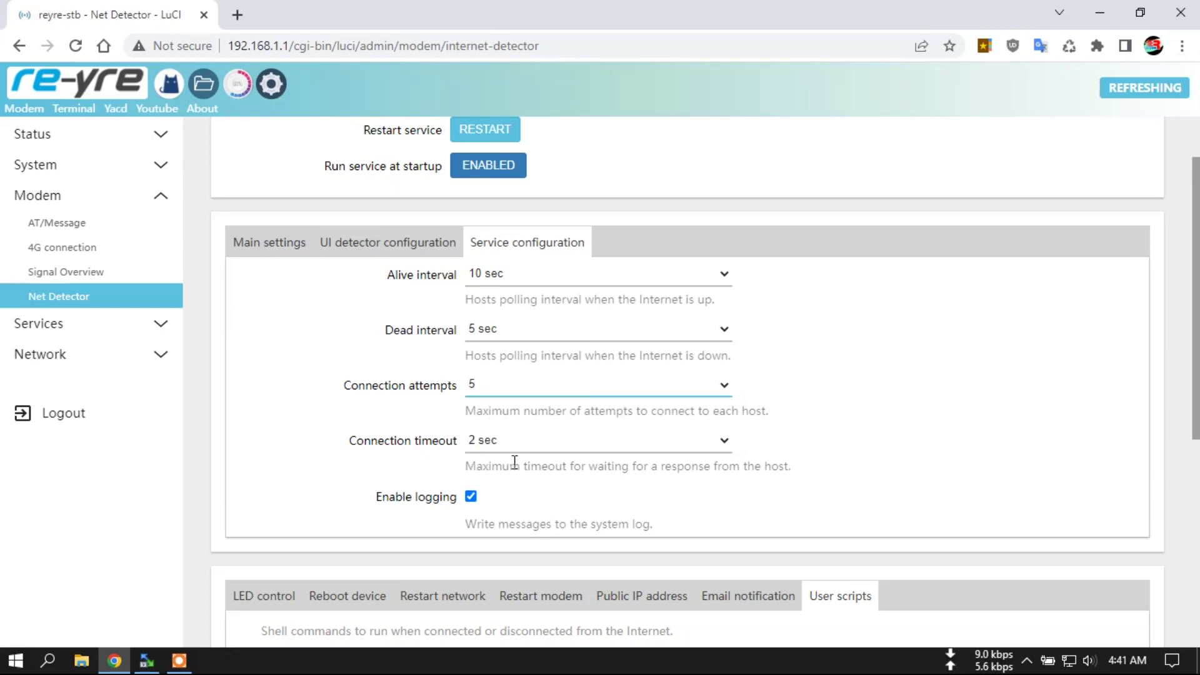
left_click(490, 388)
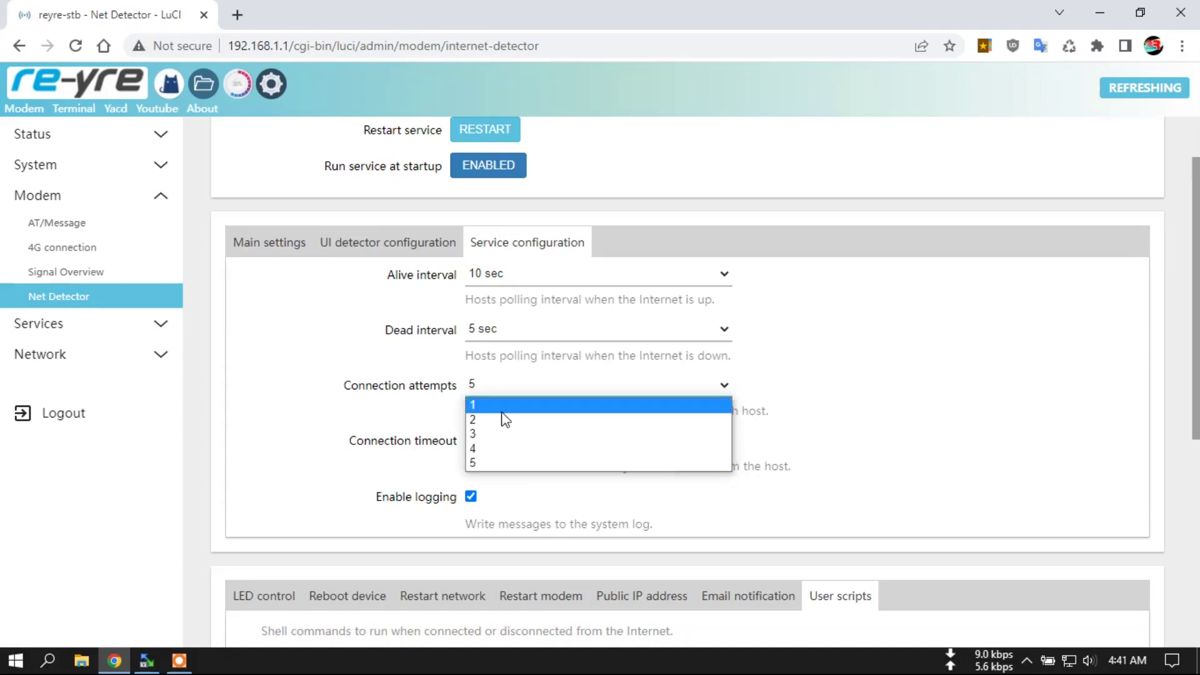
left_click(383, 417)
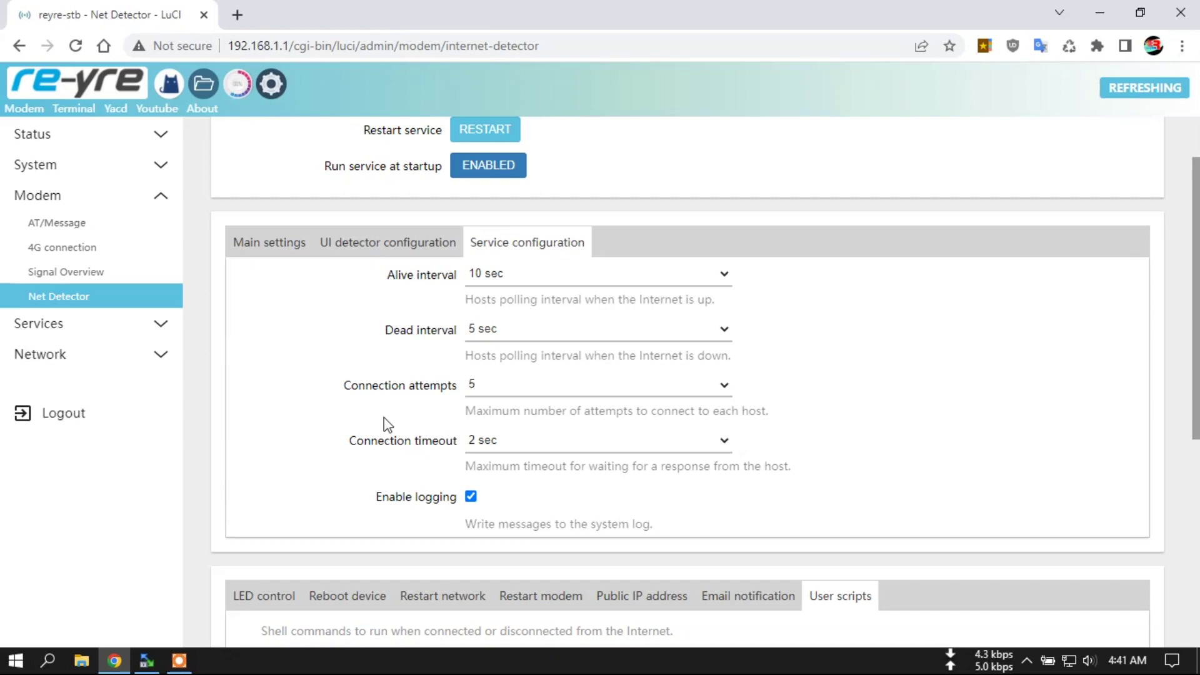
Inspect the user up-script, highlight its OpenClash restart command, and close the script without saving.
scroll(562, 216, "up", 2)
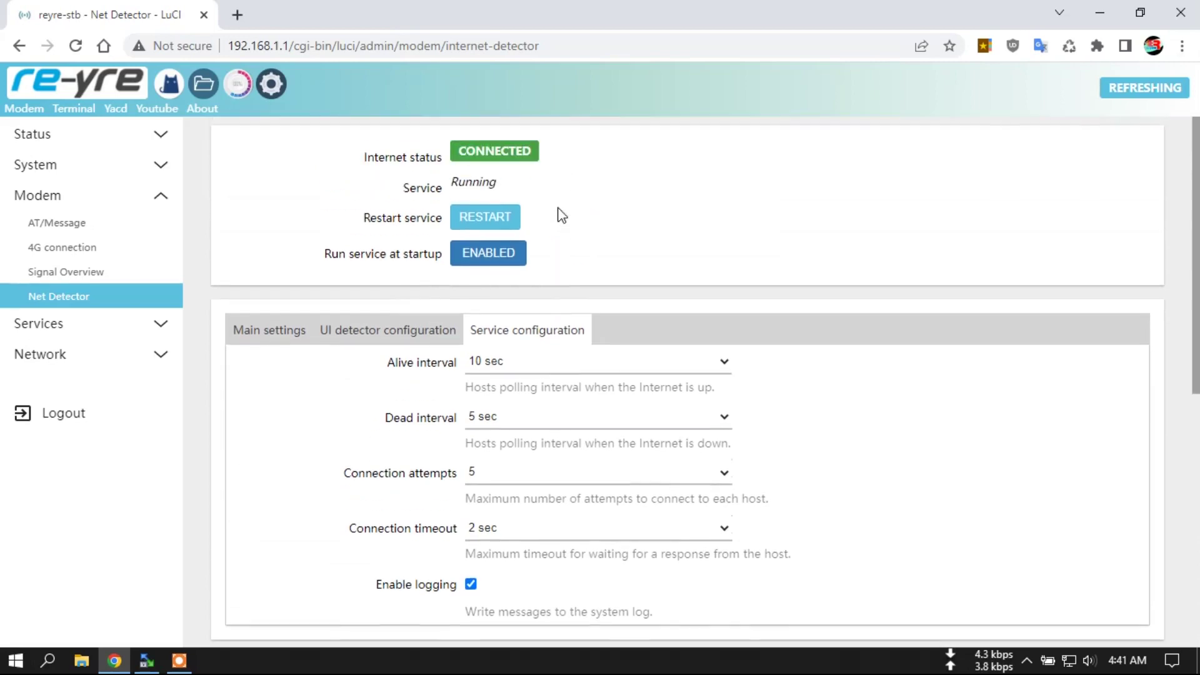
scroll(576, 250, "down", 4)
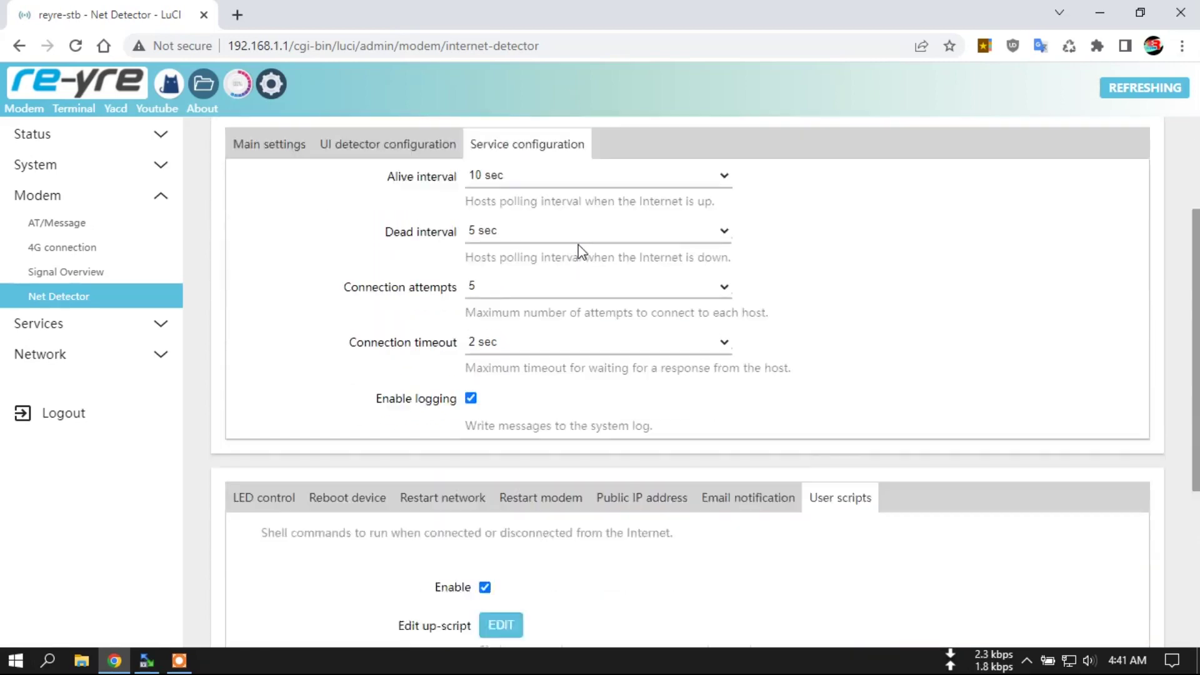
scroll(567, 259, "up", 3)
scroll(562, 275, "down", 4)
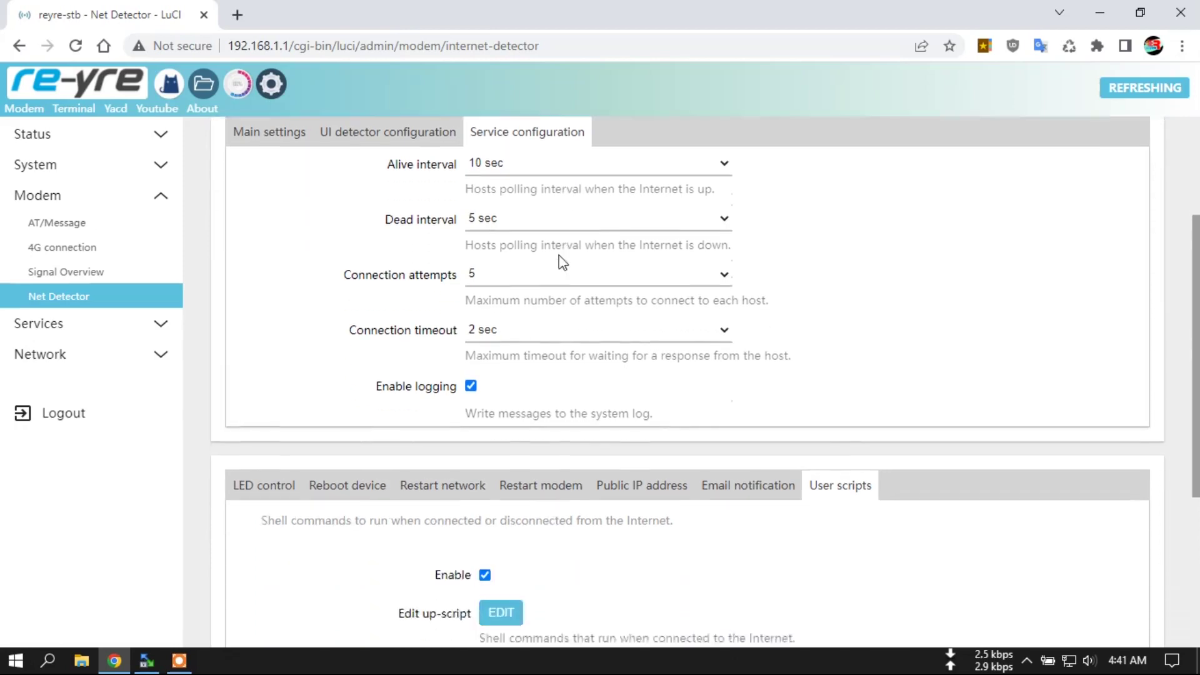
scroll(813, 356, "down", 1)
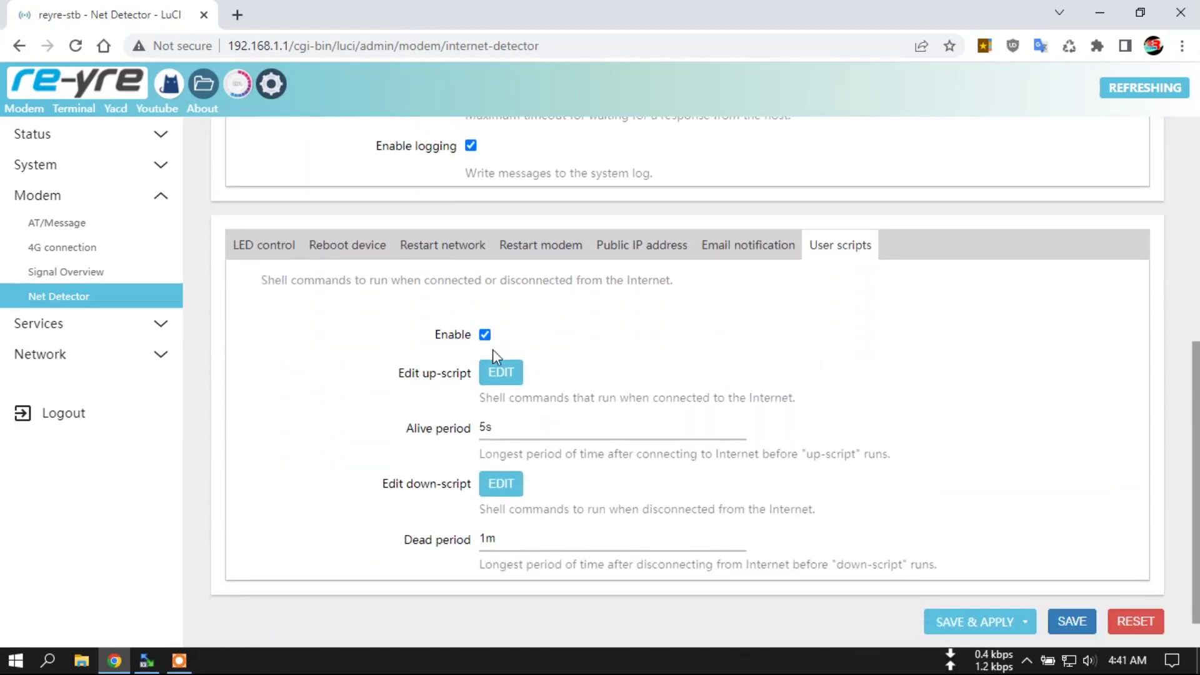
left_click(488, 383)
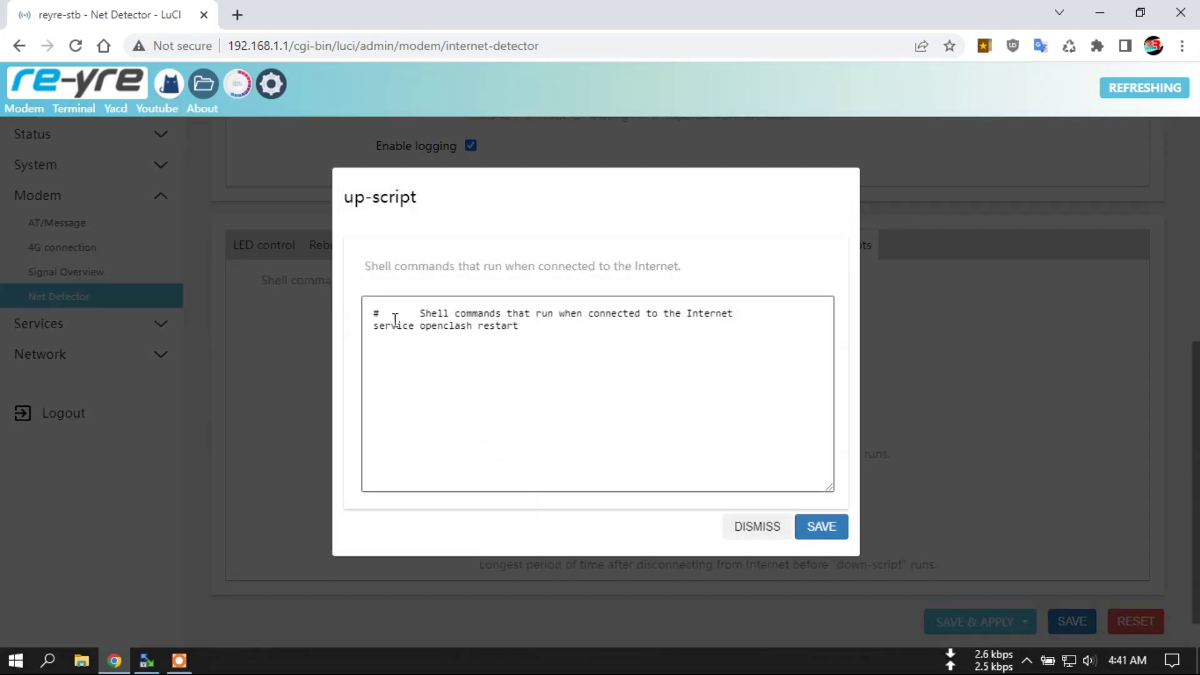
left_click_drag(378, 327, 500, 329)
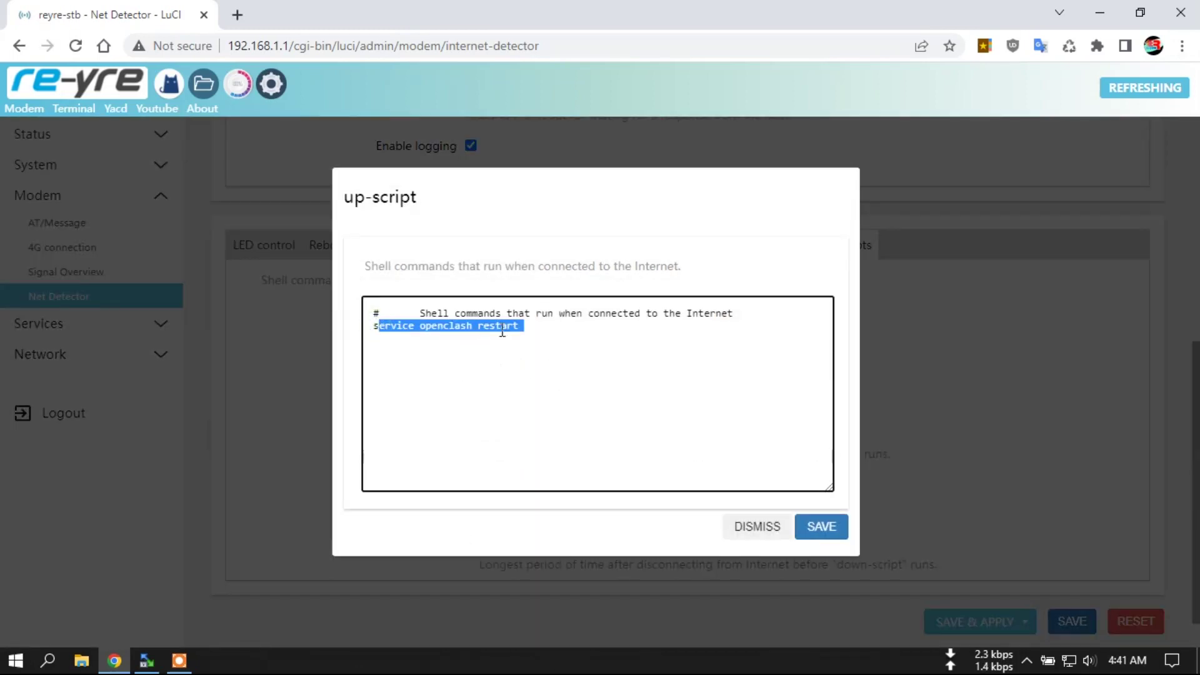
left_click(541, 329)
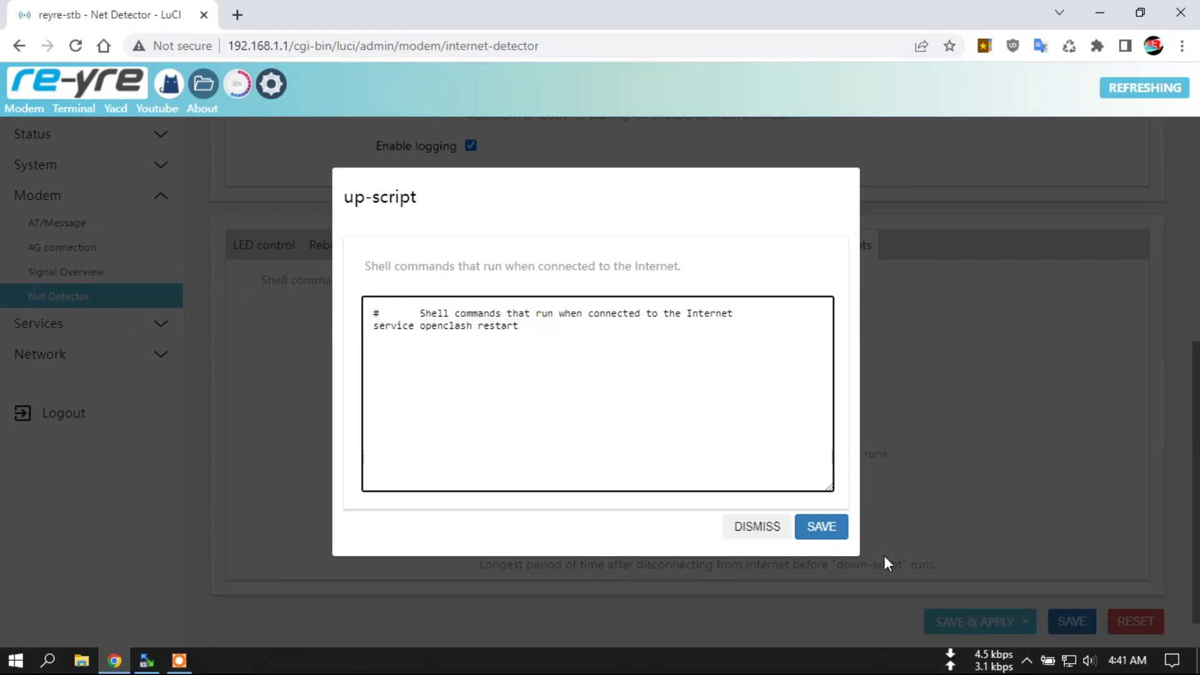
left_click(770, 533)
Open the user down-script for inspection and highlight its AT+CFUN=4 modem command.
scroll(815, 477, "up", 7)
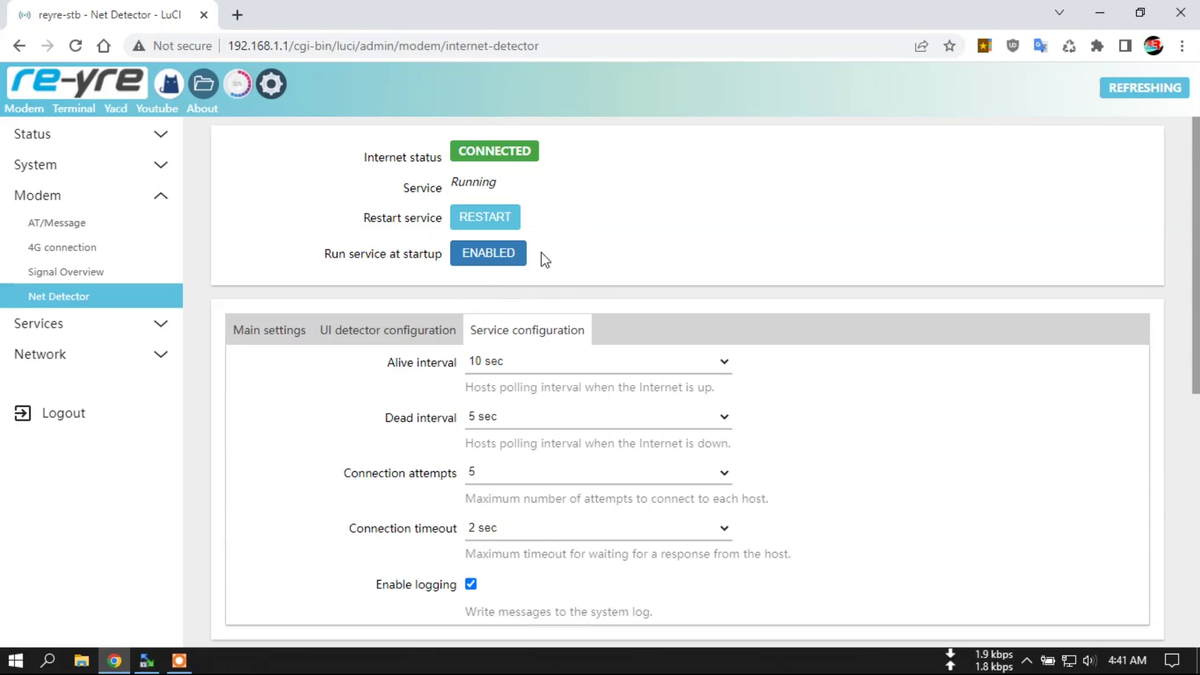
scroll(570, 125, "down", 1)
scroll(635, 228, "up", 1)
scroll(795, 244, "down", 6)
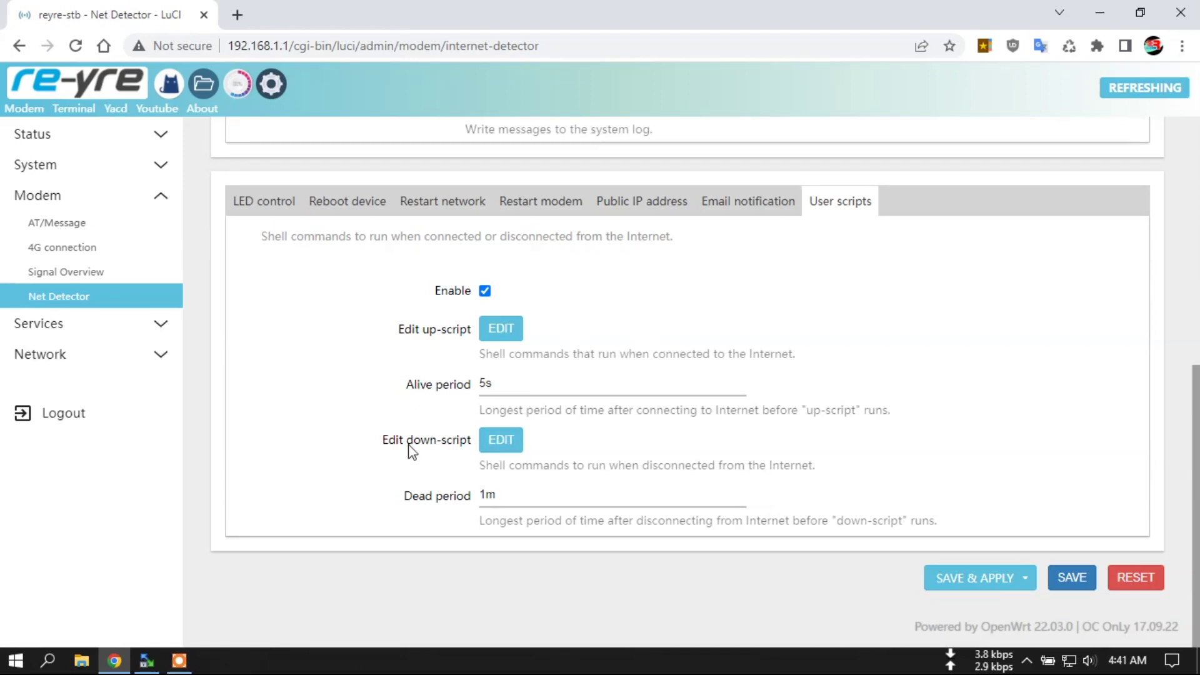
left_click(503, 440)
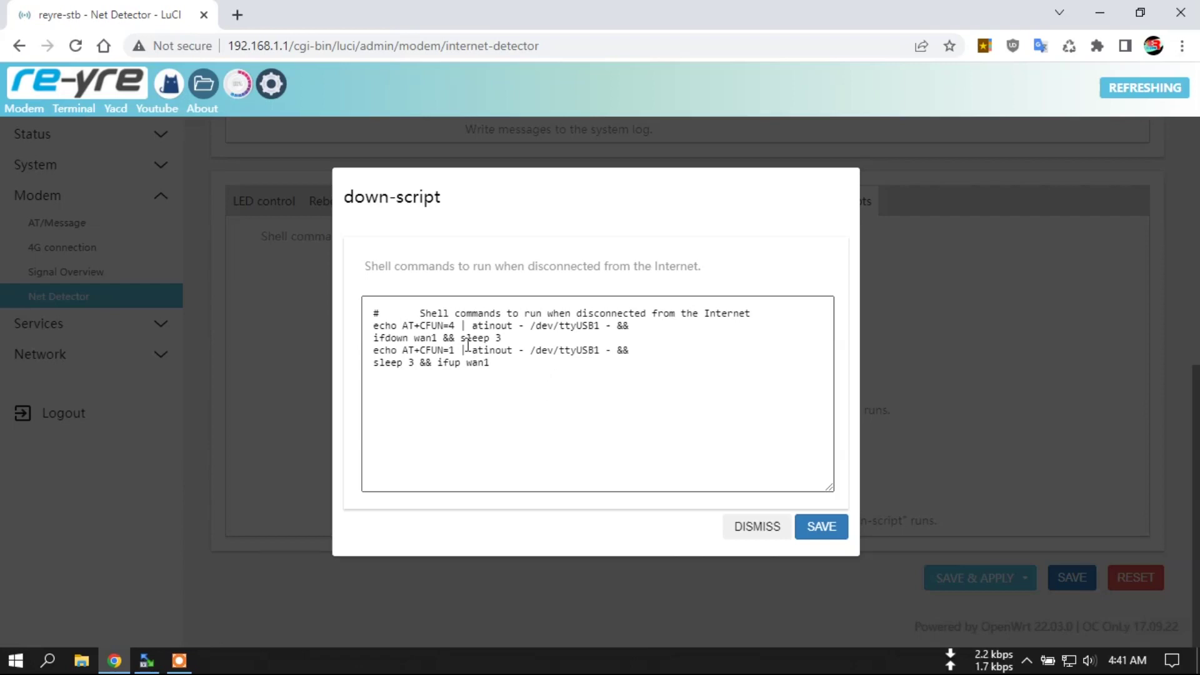
left_click_drag(373, 326, 644, 328)
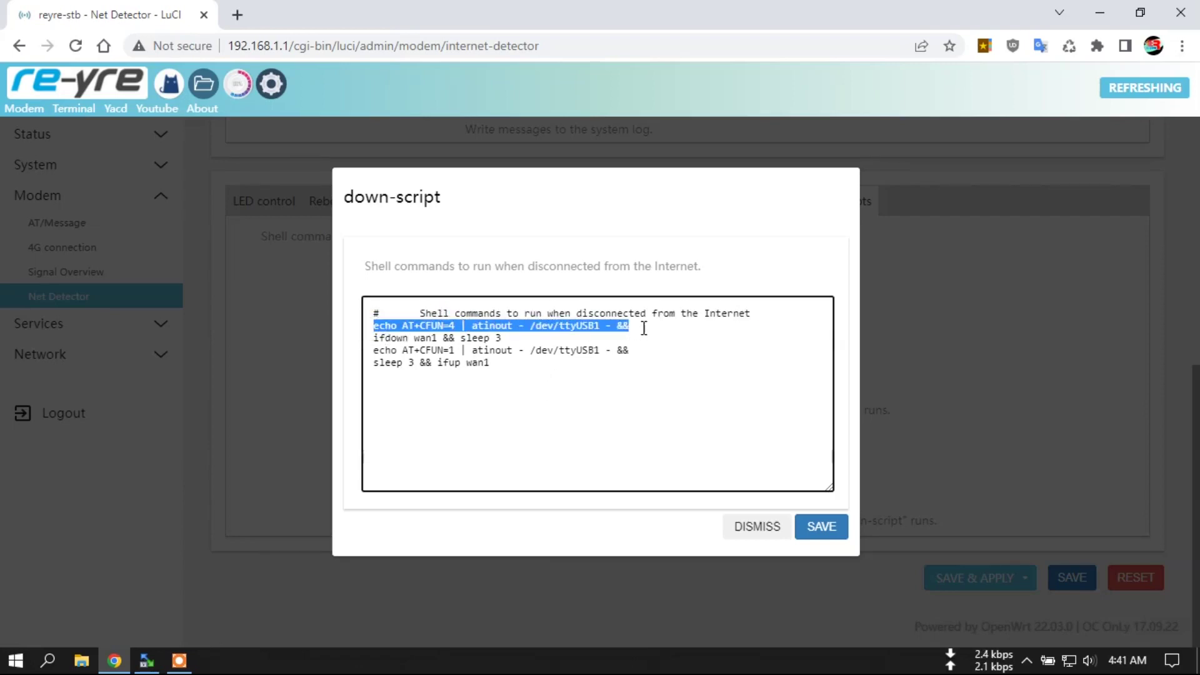
left_click(634, 330)
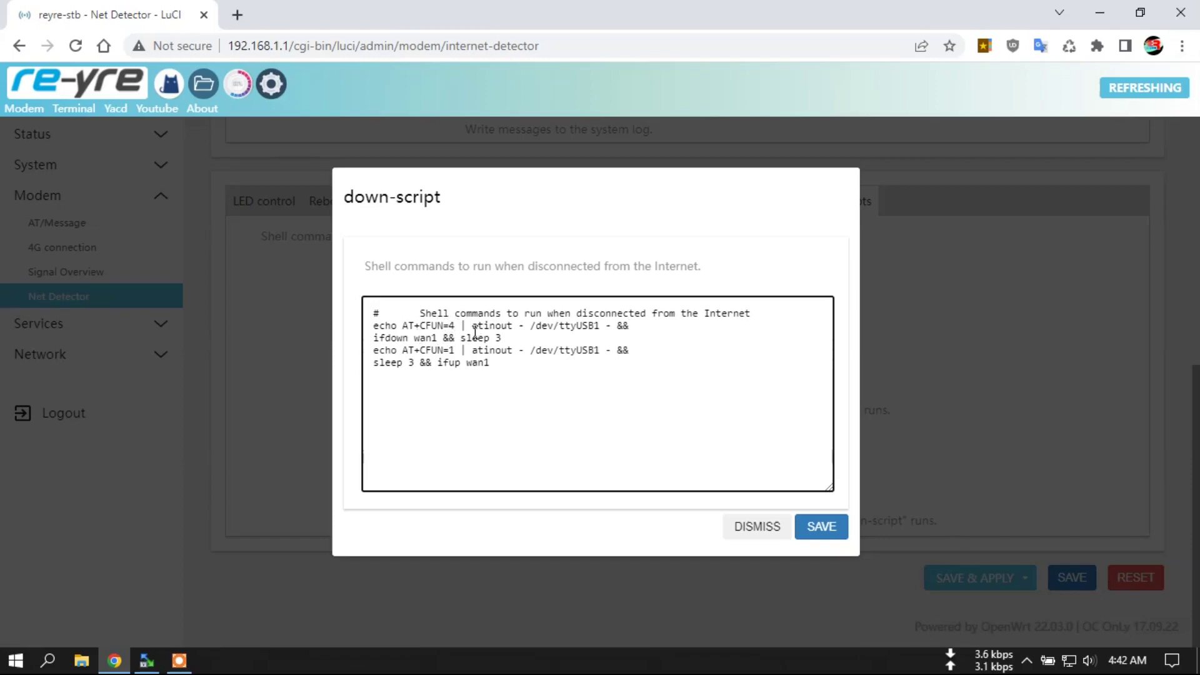
Highlight the down-script's ifdown wan1, AT+CFUN=1 and ifup wan1 commands, and close the script without saving.
left_click_drag(370, 339, 440, 333)
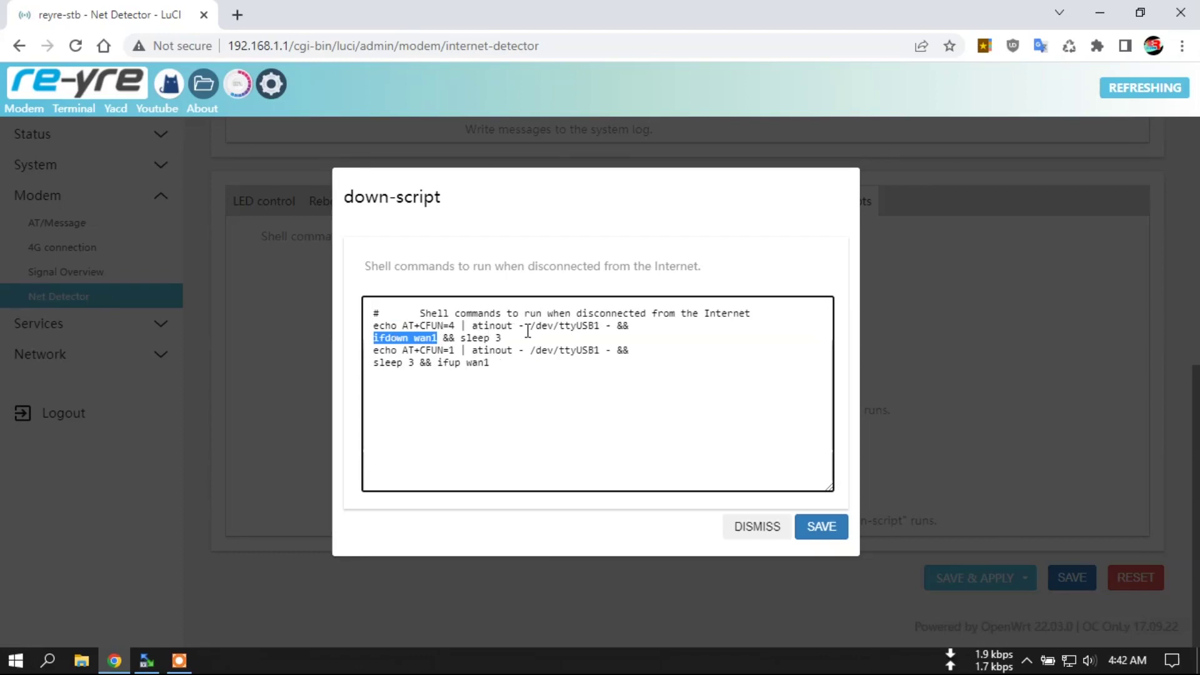
left_click_drag(374, 350, 625, 348)
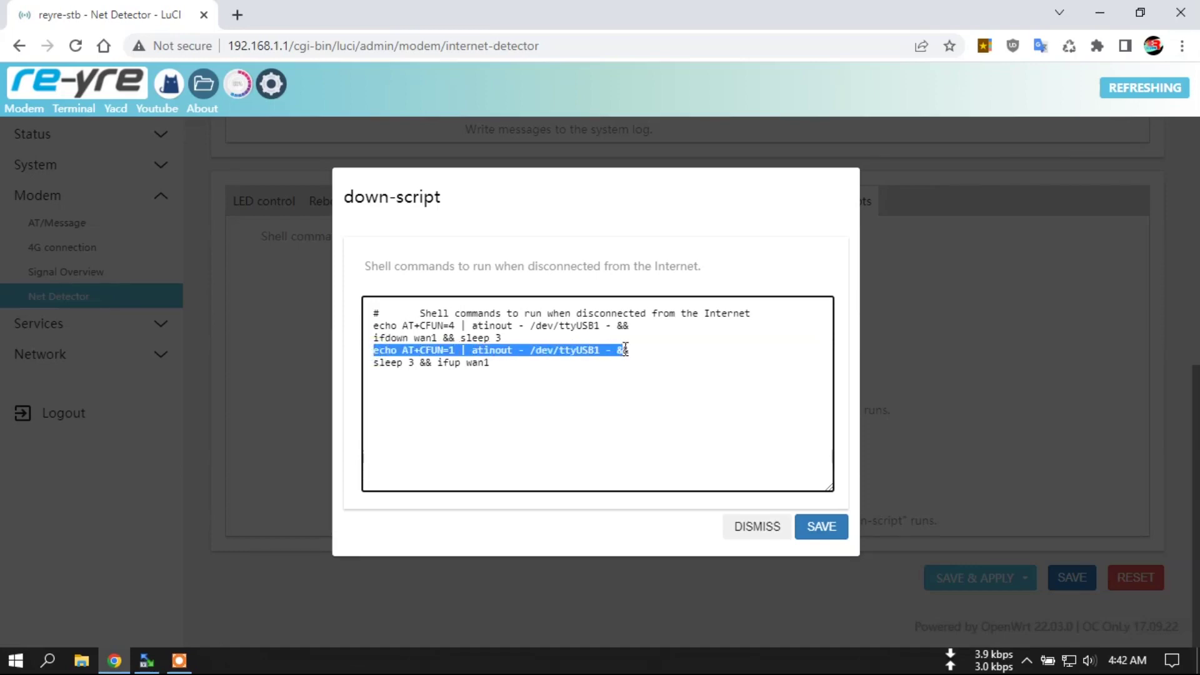
left_click(524, 372)
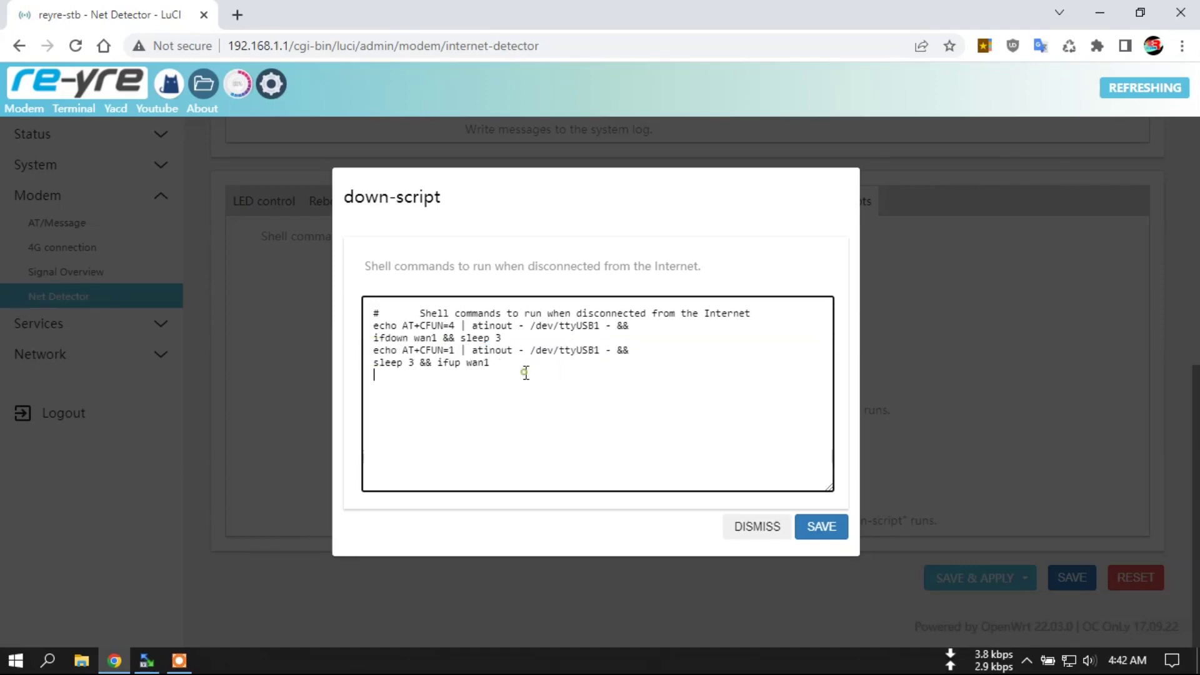
double_click(450, 350)
left_click(633, 342)
left_click_drag(437, 362, 489, 363)
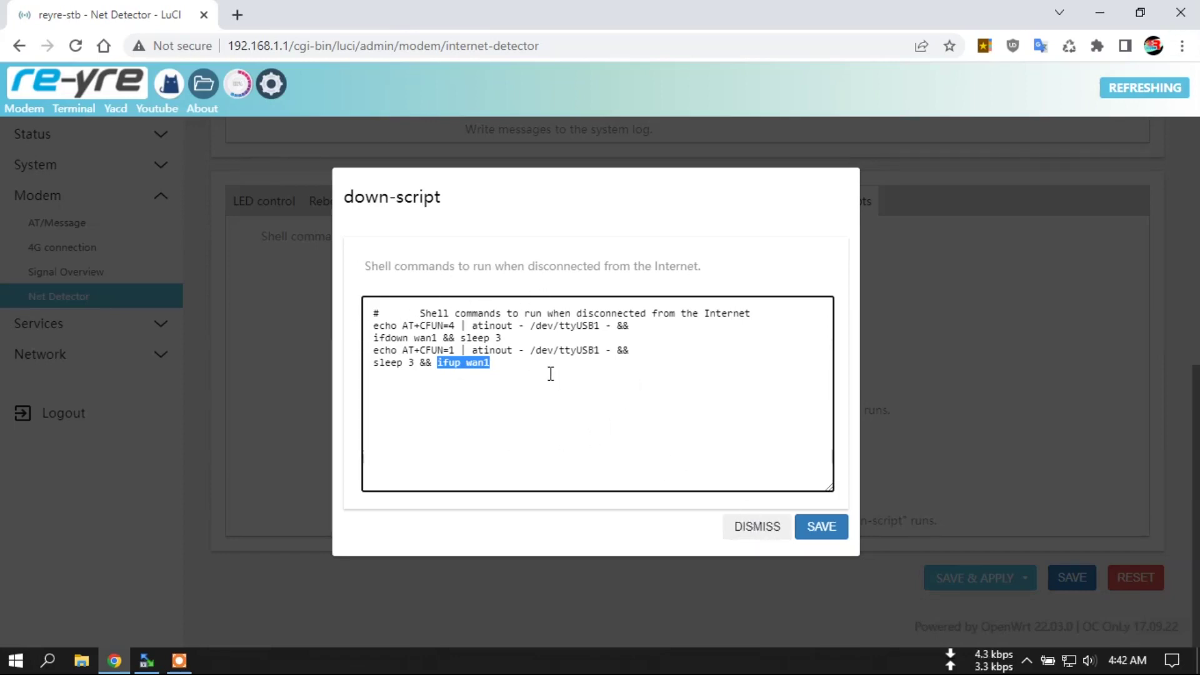
left_click(756, 529)
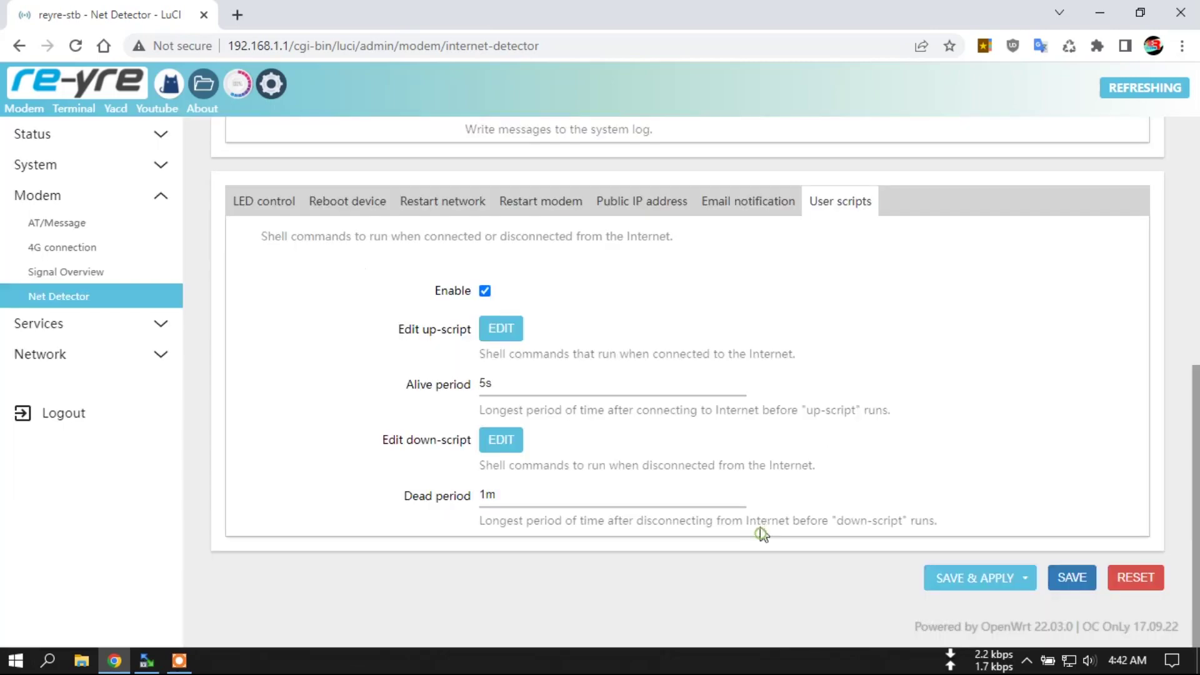
Recheck the detector's status, main settings and up-script, closing the script without saving.
scroll(890, 438, "up", 8)
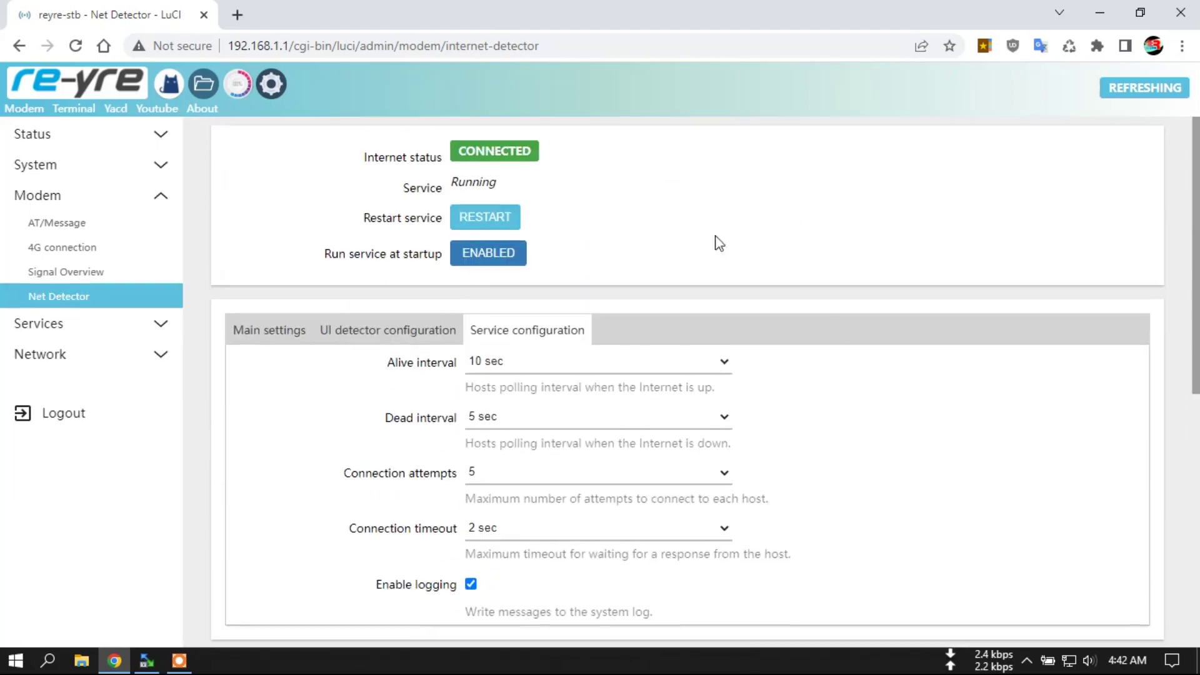
scroll(825, 431, "down", 4)
scroll(311, 279, "up", 4)
left_click(248, 335)
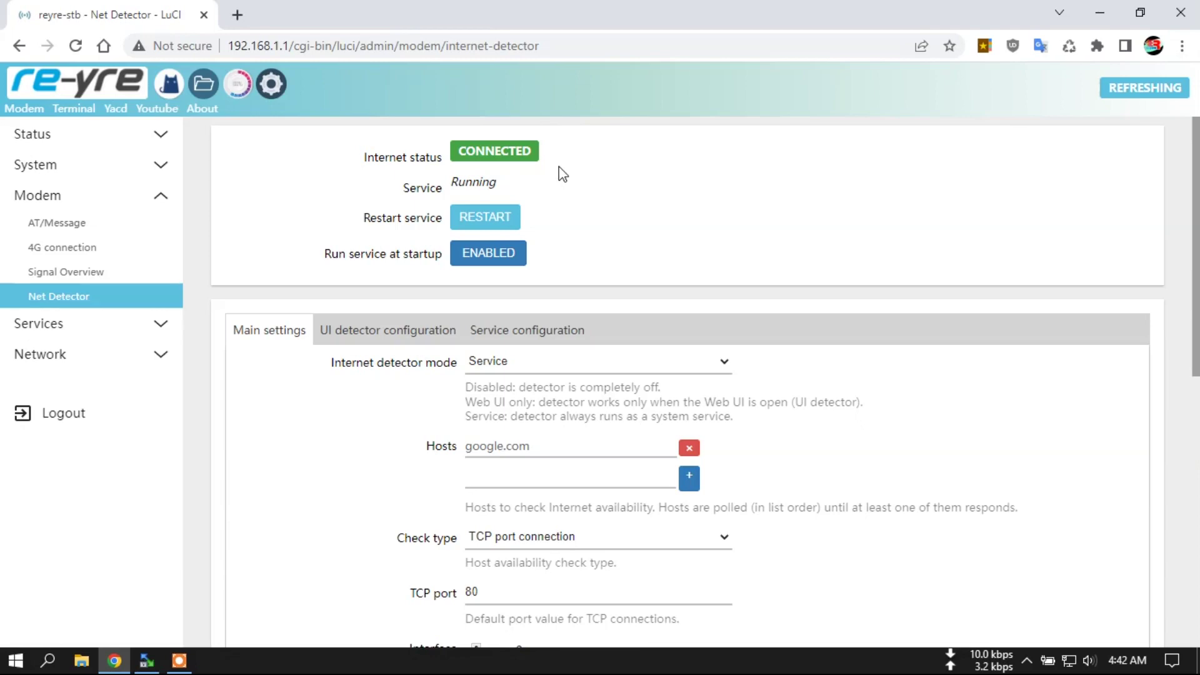
scroll(725, 299, "down", 10)
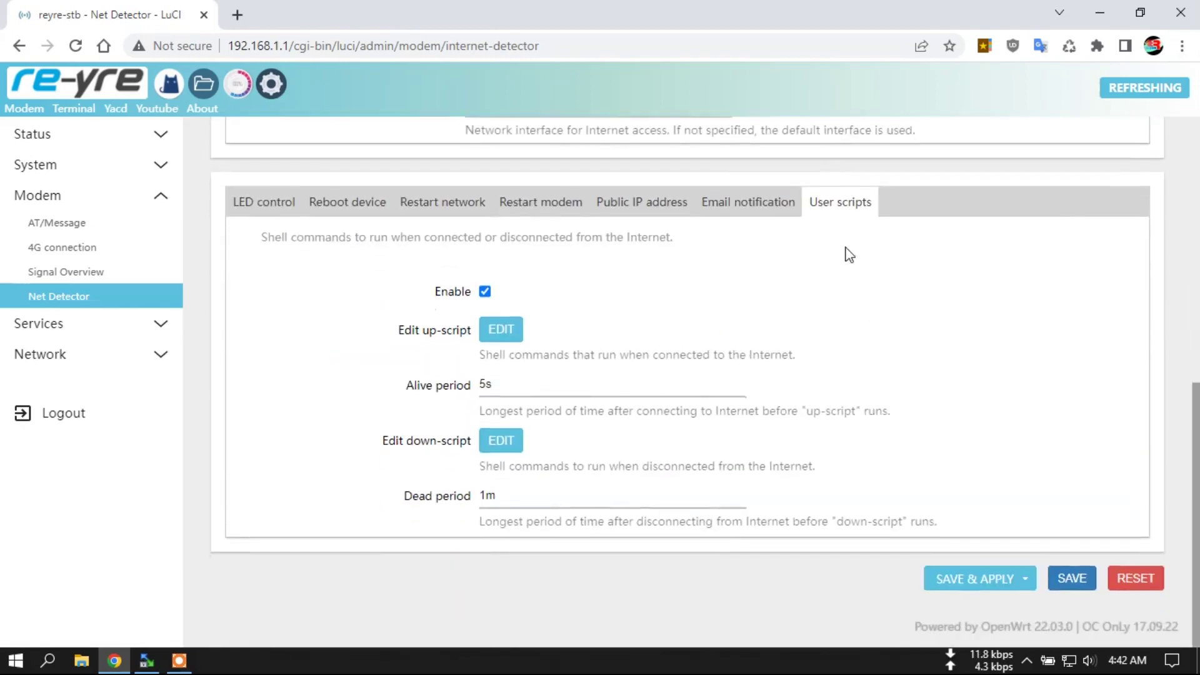
left_click(509, 338)
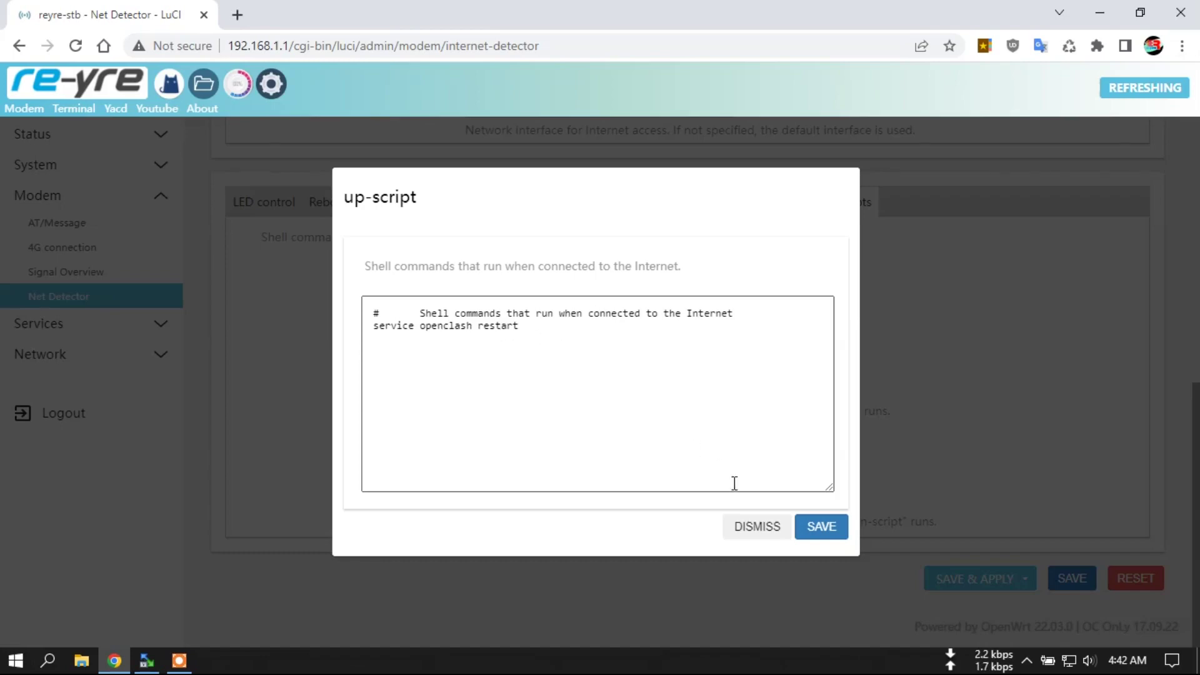
left_click(757, 528)
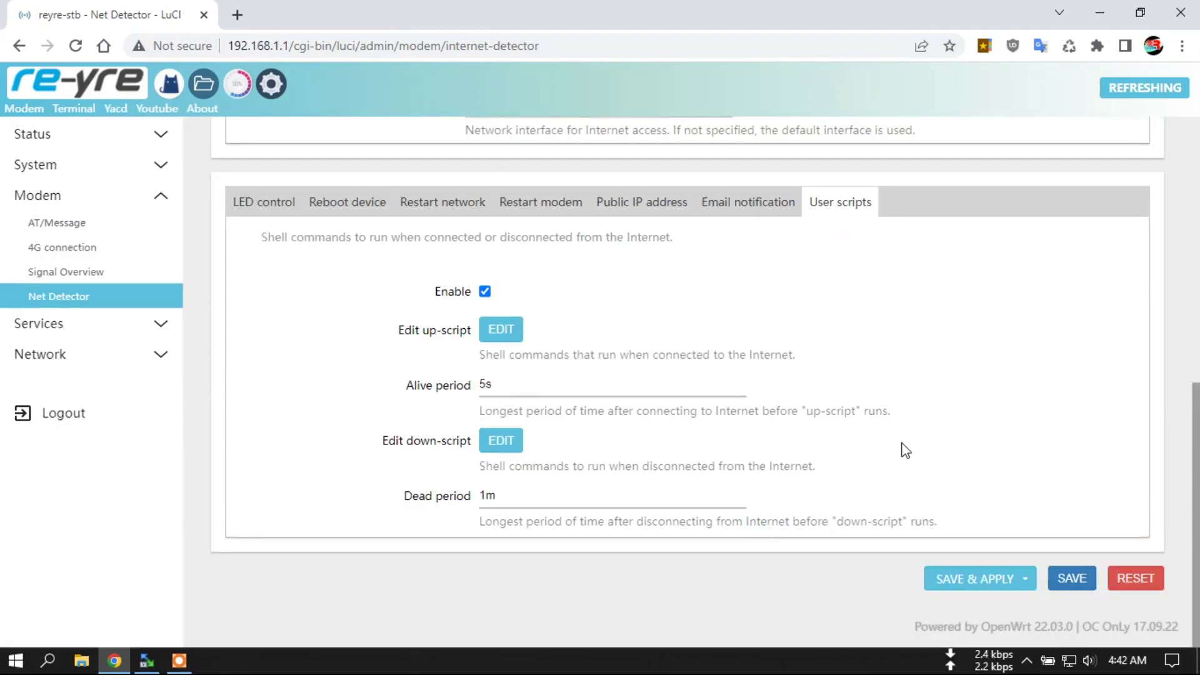
scroll(885, 449, "up", 5)
scroll(564, 275, "up", 3)
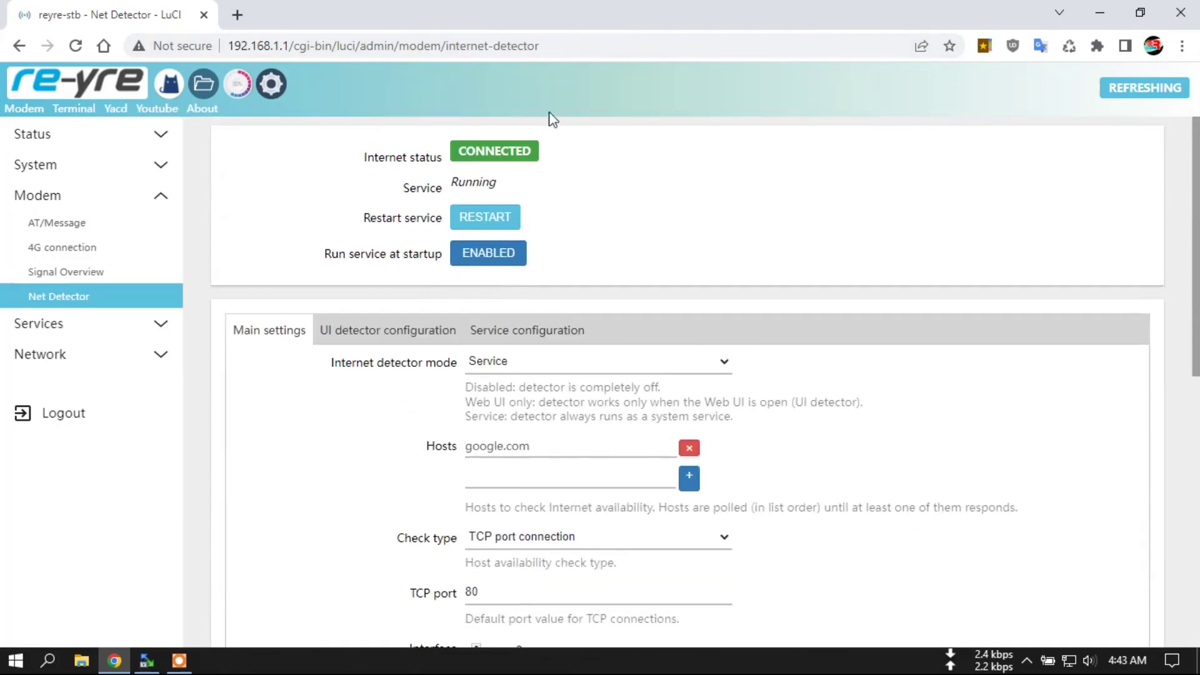
Enable device reboot on Internet disconnection, and review its dead period and forced reboot delay choices without changing them.
scroll(885, 366, "down", 6)
scroll(884, 366, "down", 2)
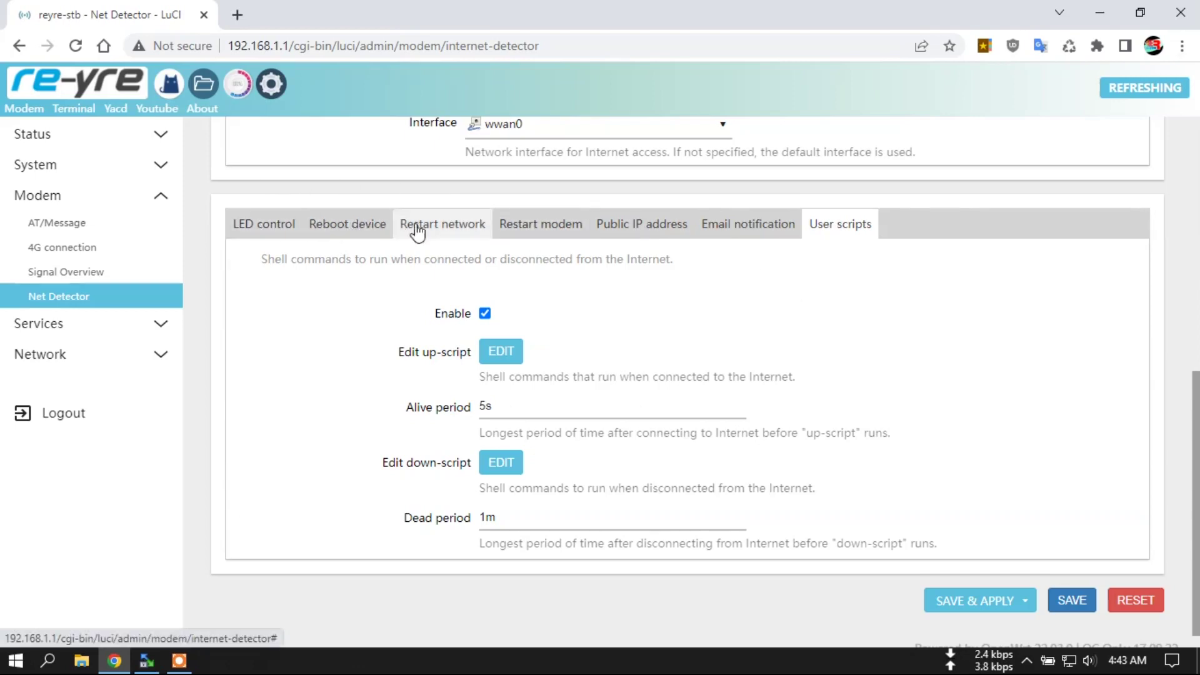
left_click(363, 232)
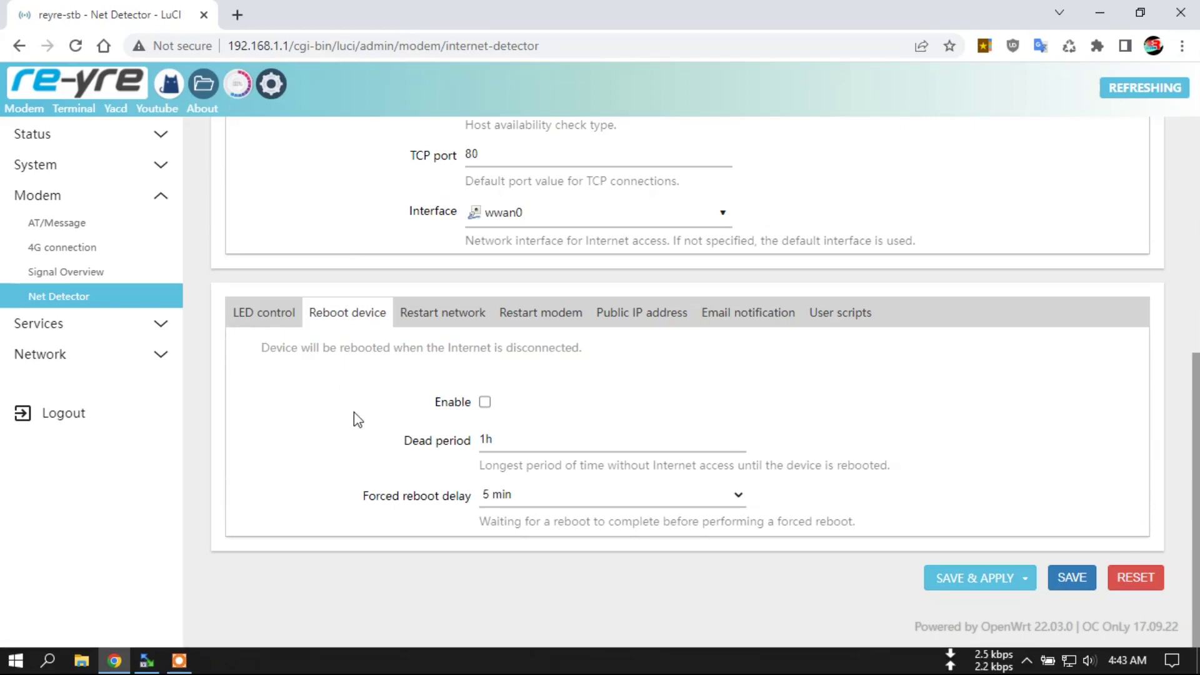
left_click(486, 403)
double_click(486, 439)
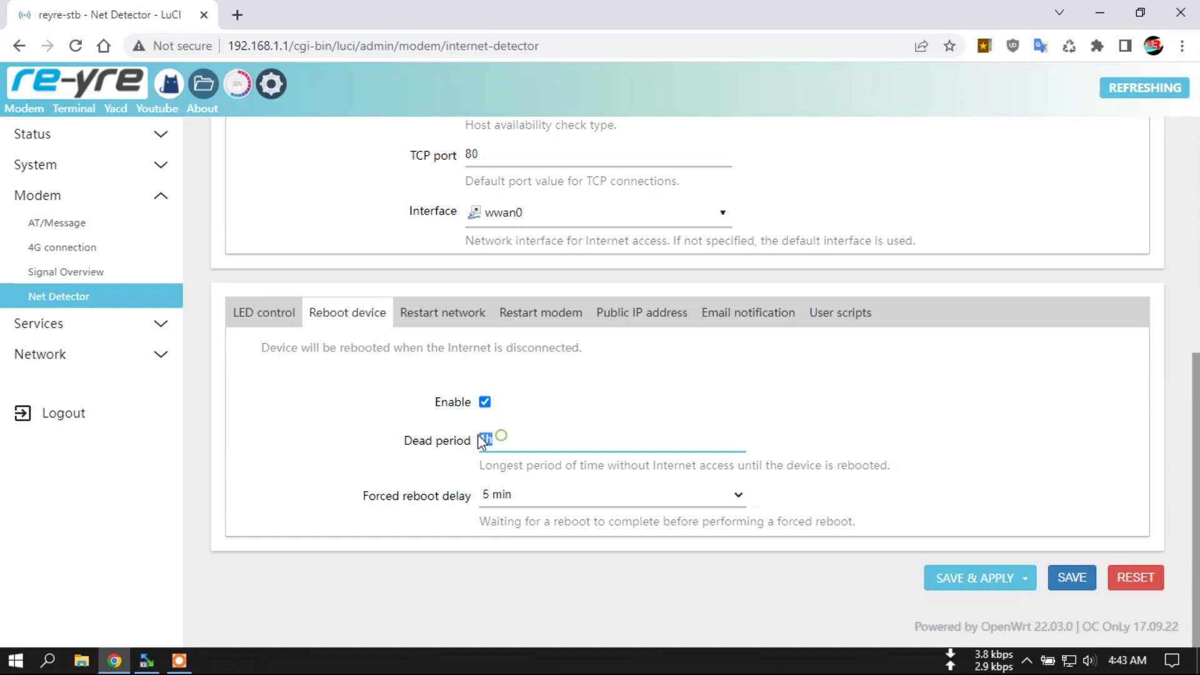
left_click(519, 441)
left_click(588, 502)
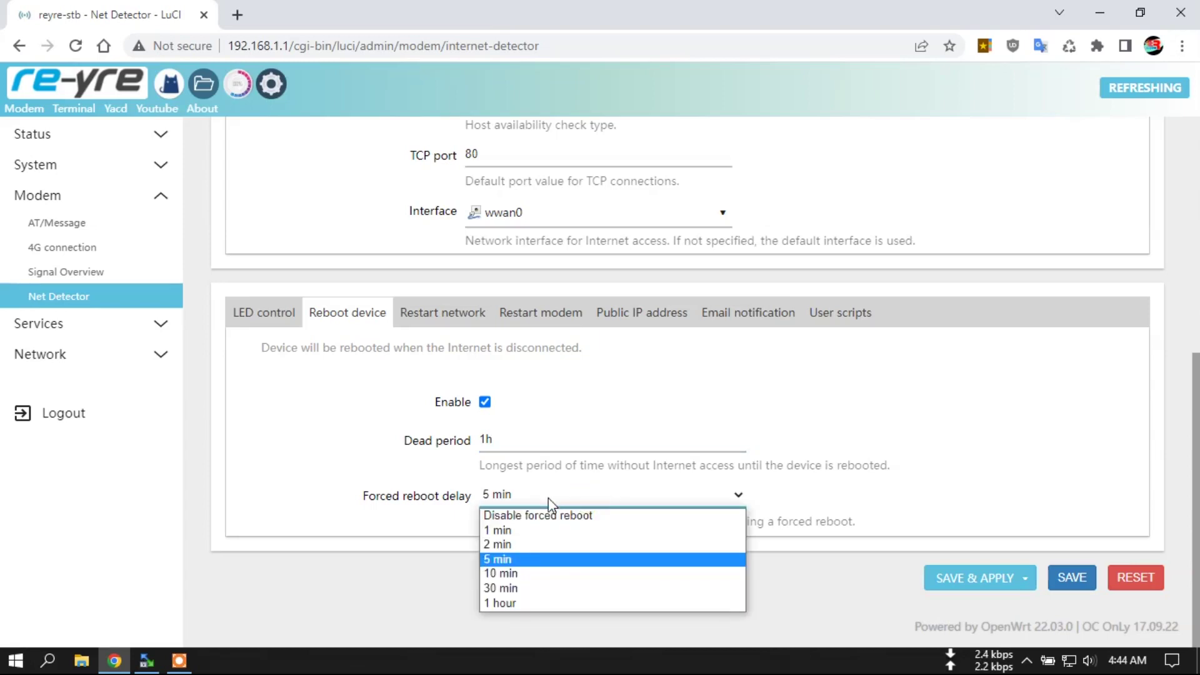
left_click(530, 441)
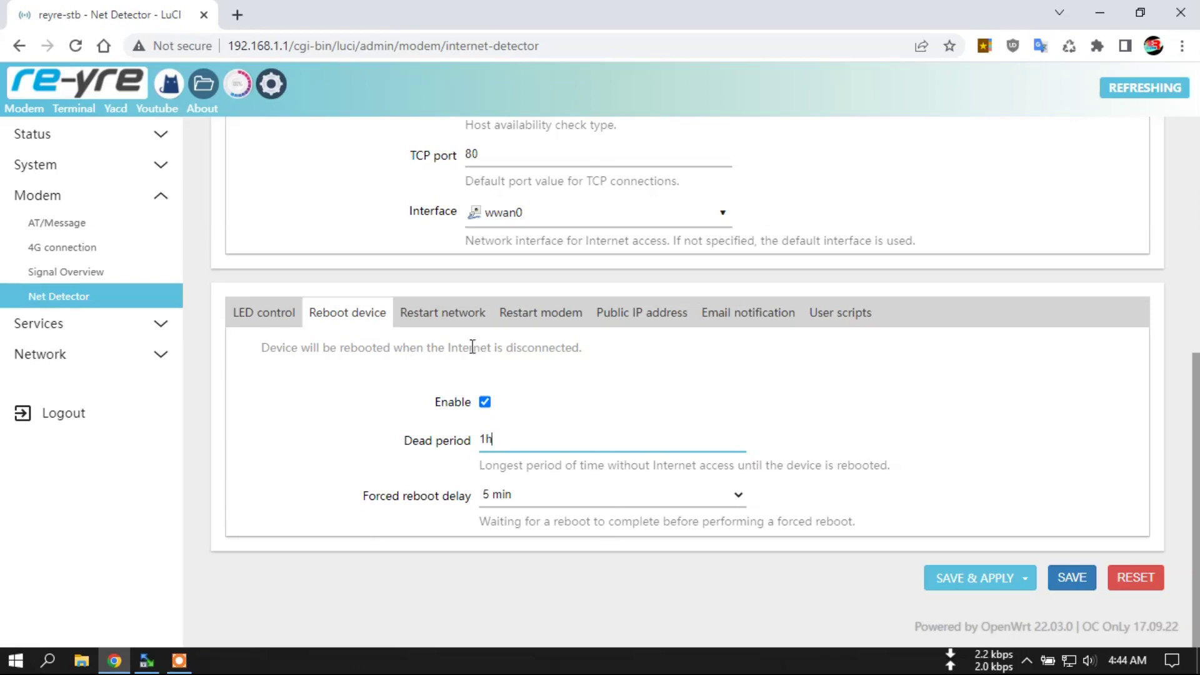
Enable network restart on Internet disconnection with a dead period of 60s, and save the settings.
left_click(443, 324)
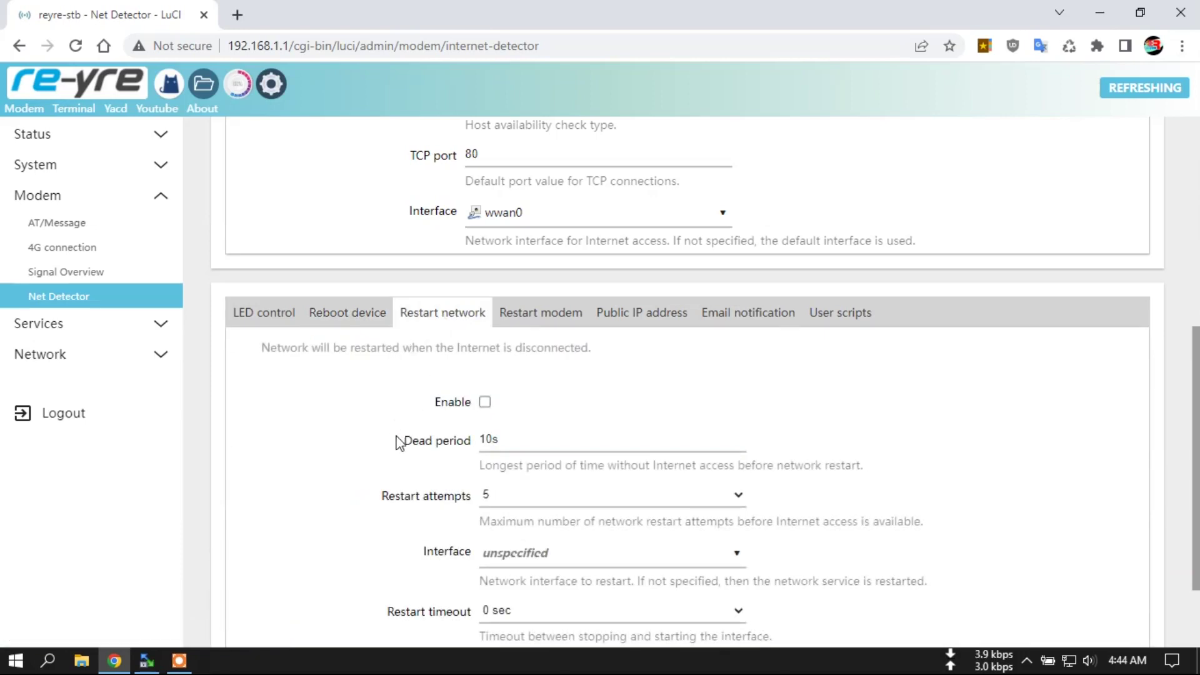
left_click(860, 319)
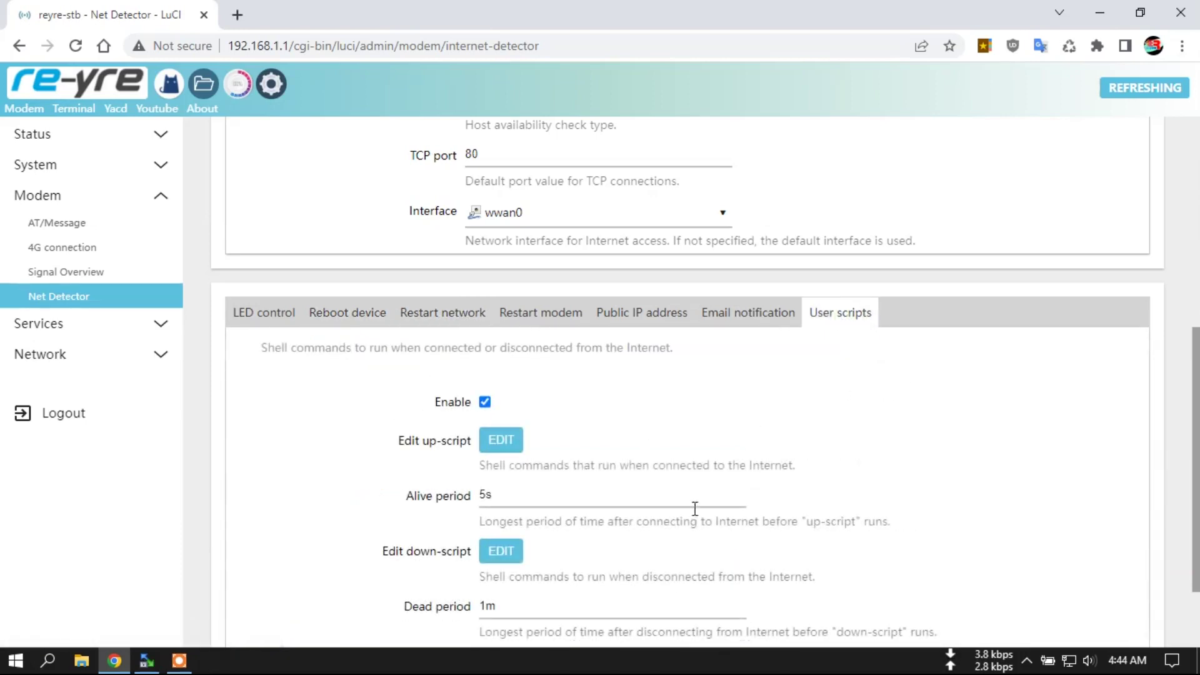
left_click(450, 323)
scroll(356, 416, "down", 2)
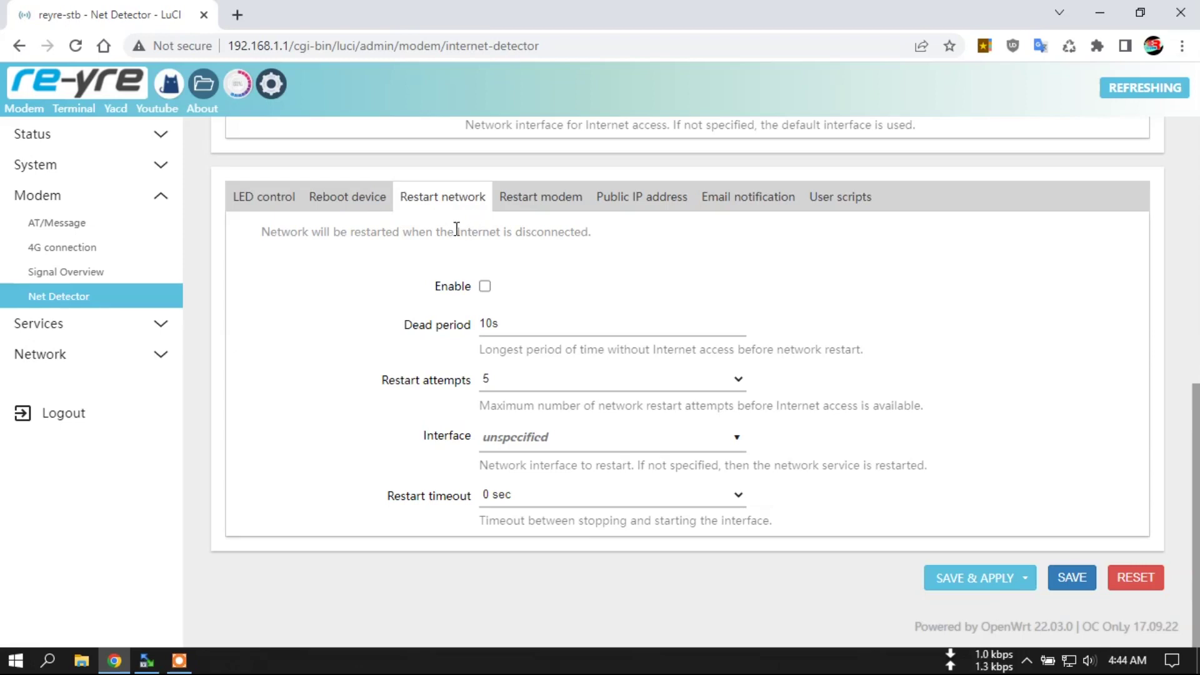
left_click(485, 289)
left_click(487, 322)
double_click(487, 322)
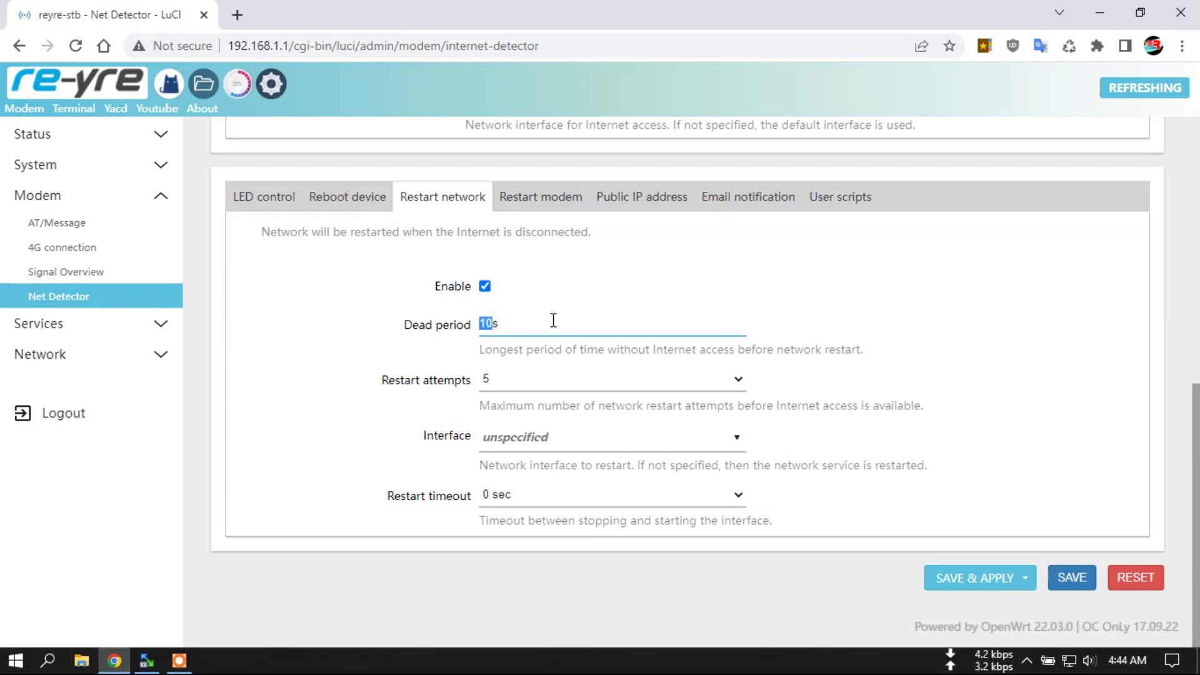
left_click(535, 322)
left_click_drag(491, 324, 481, 328)
type("60")
left_click(1071, 578)
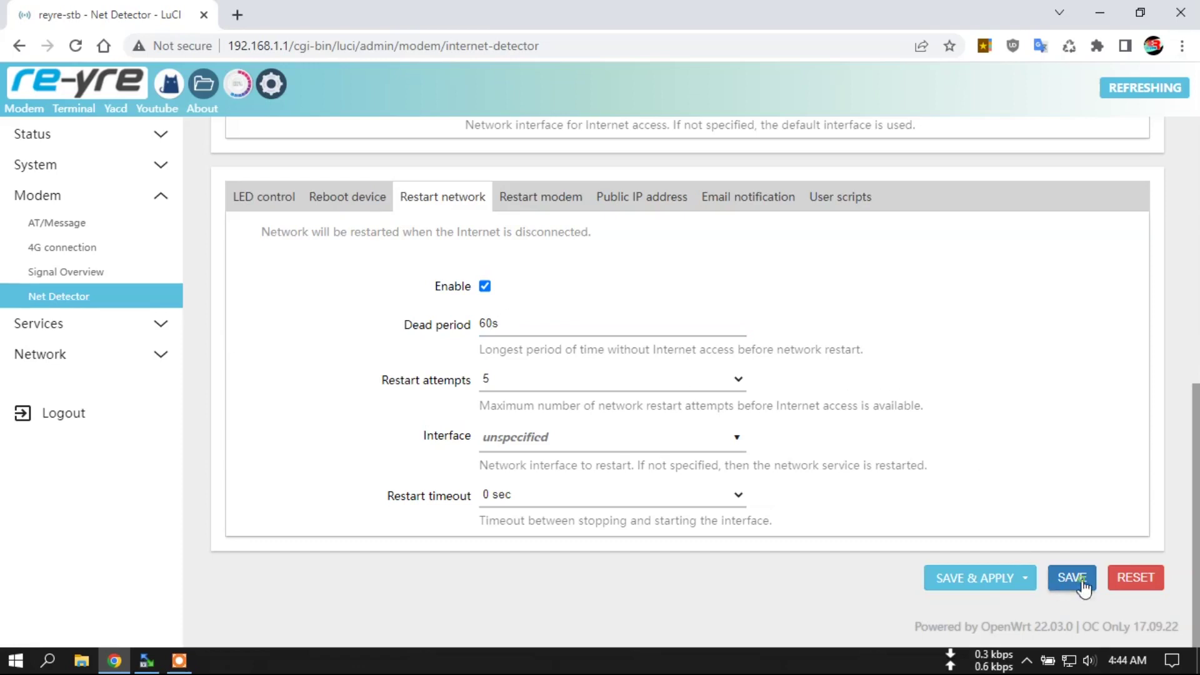
Try 2 restart attempts for the network restart and set the value back to 5.
left_click(502, 325)
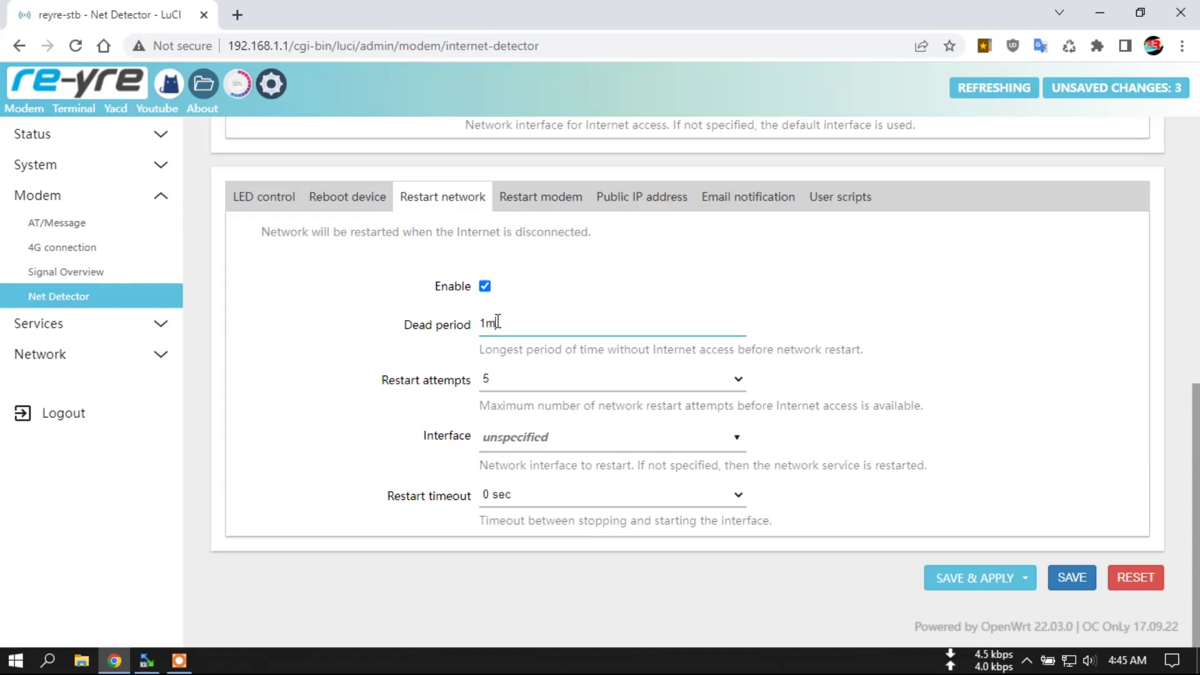
left_click(554, 383)
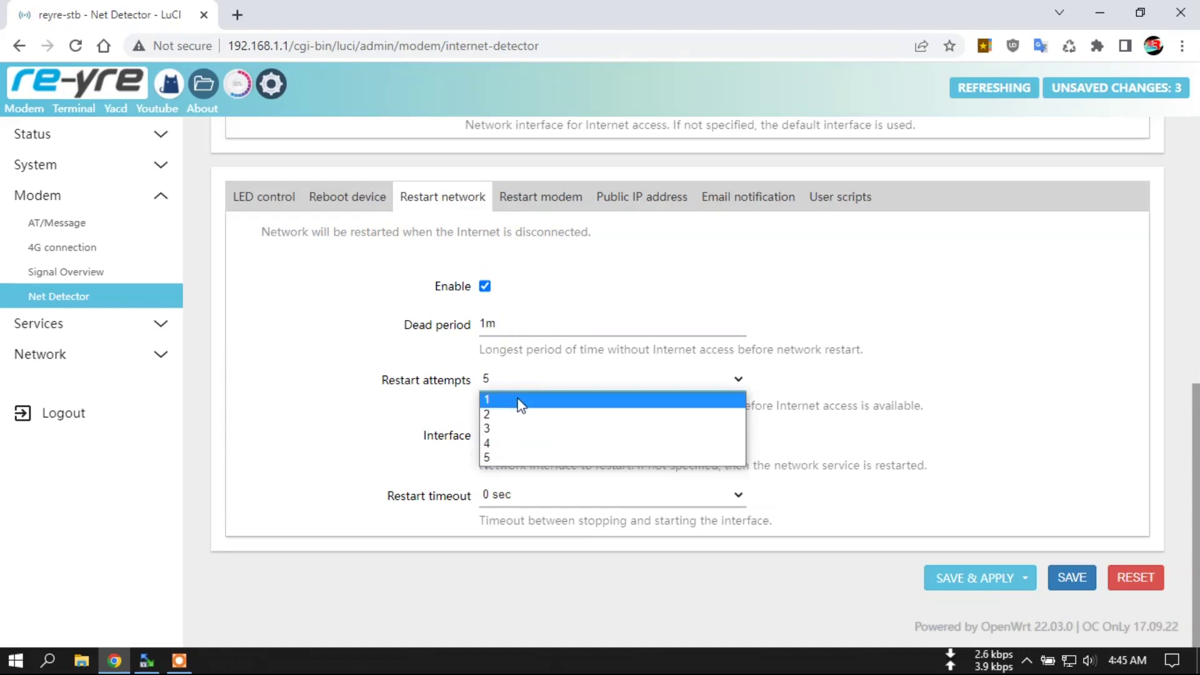
left_click(513, 415)
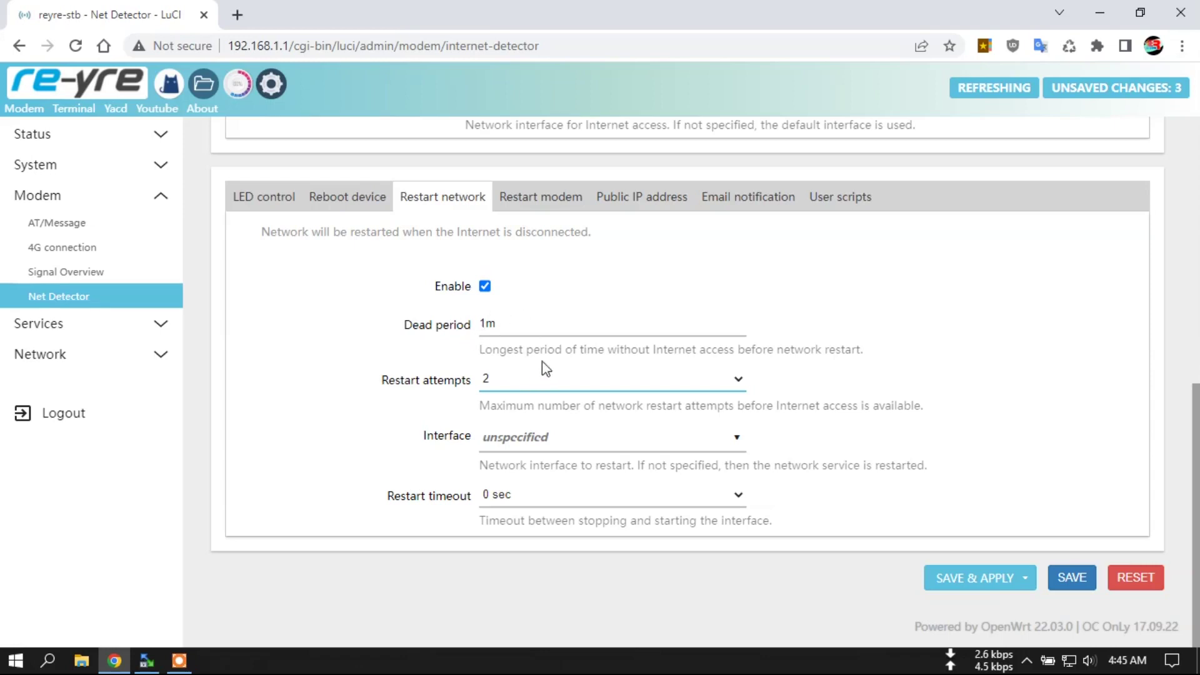
left_click(540, 387)
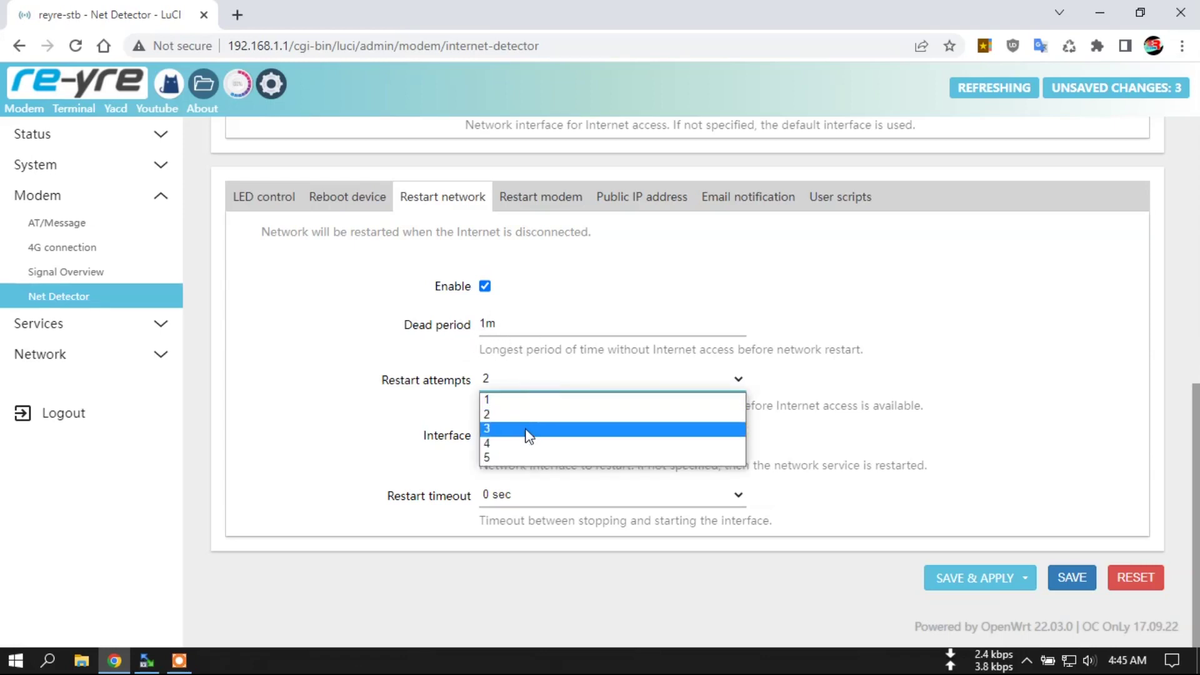
left_click(526, 458)
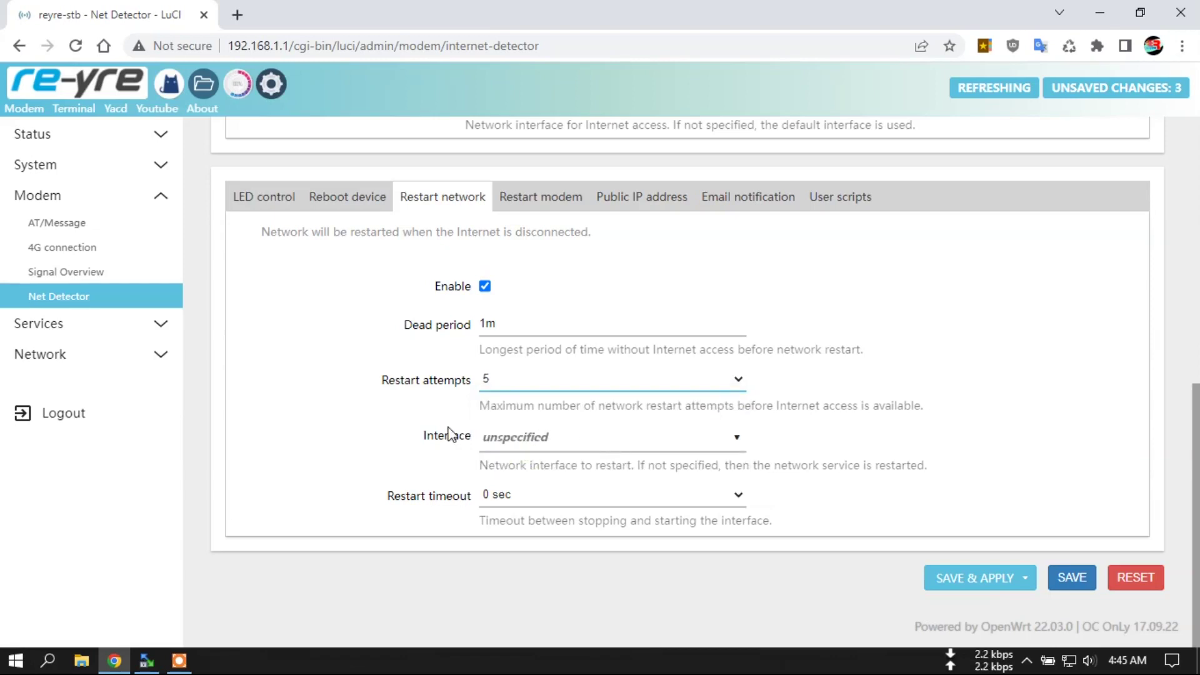
Set the interface for the network restart to wwan0, and review the restart timeout choices without changing them.
left_click(636, 442)
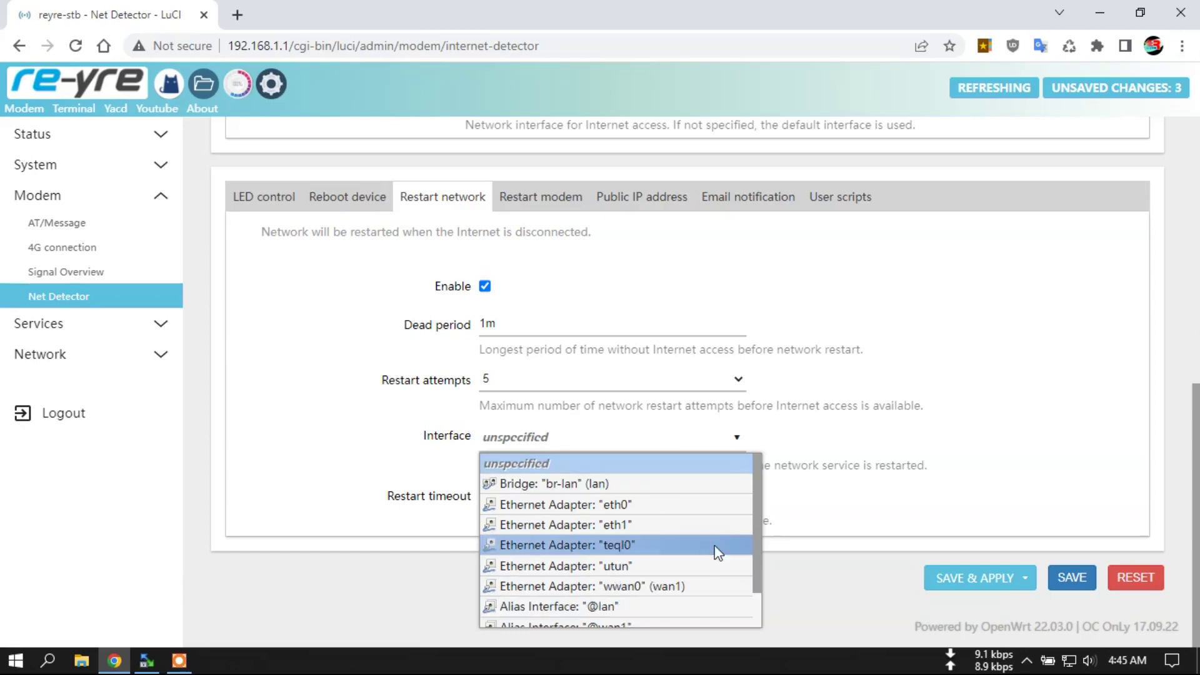
scroll(757, 572, "down", 1)
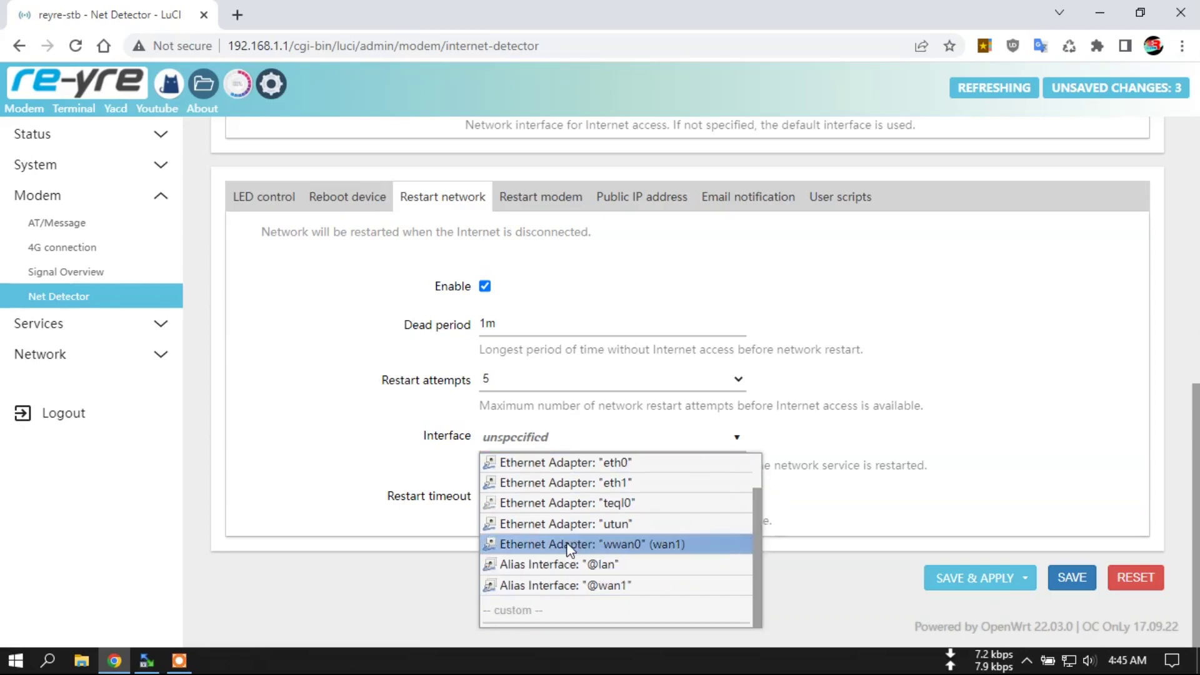
left_click(669, 554)
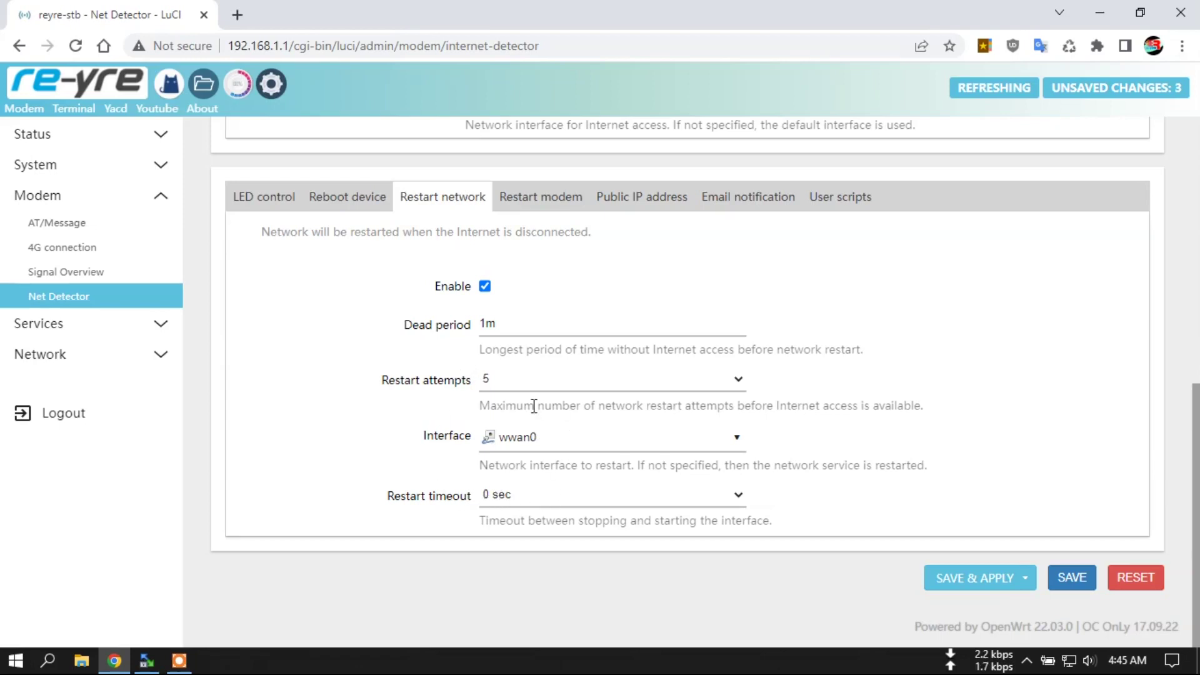
left_click(505, 498)
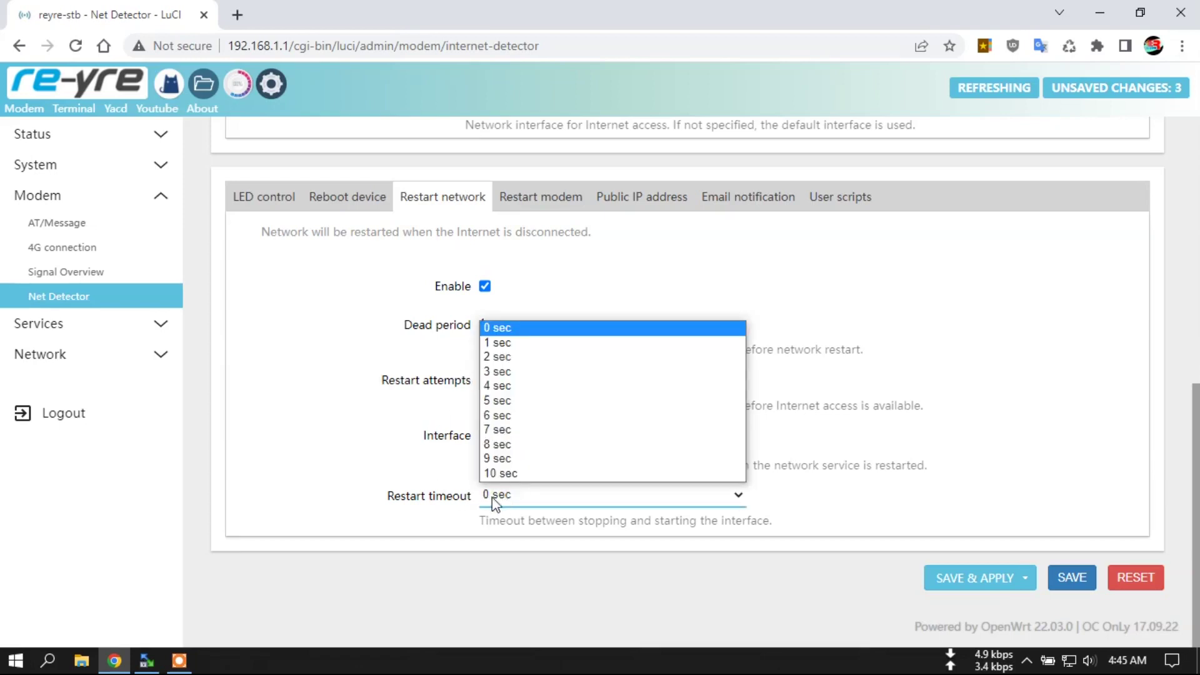
left_click(358, 500)
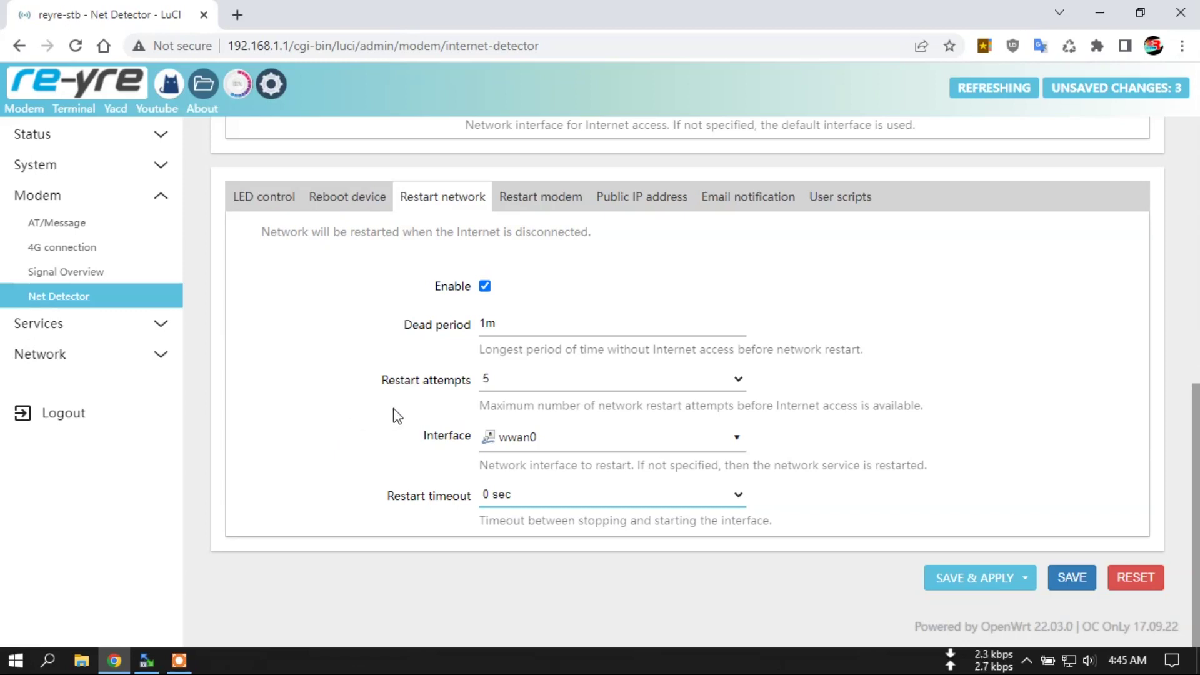
Set the maximum number of network restart attempts to 3.
left_click(615, 382)
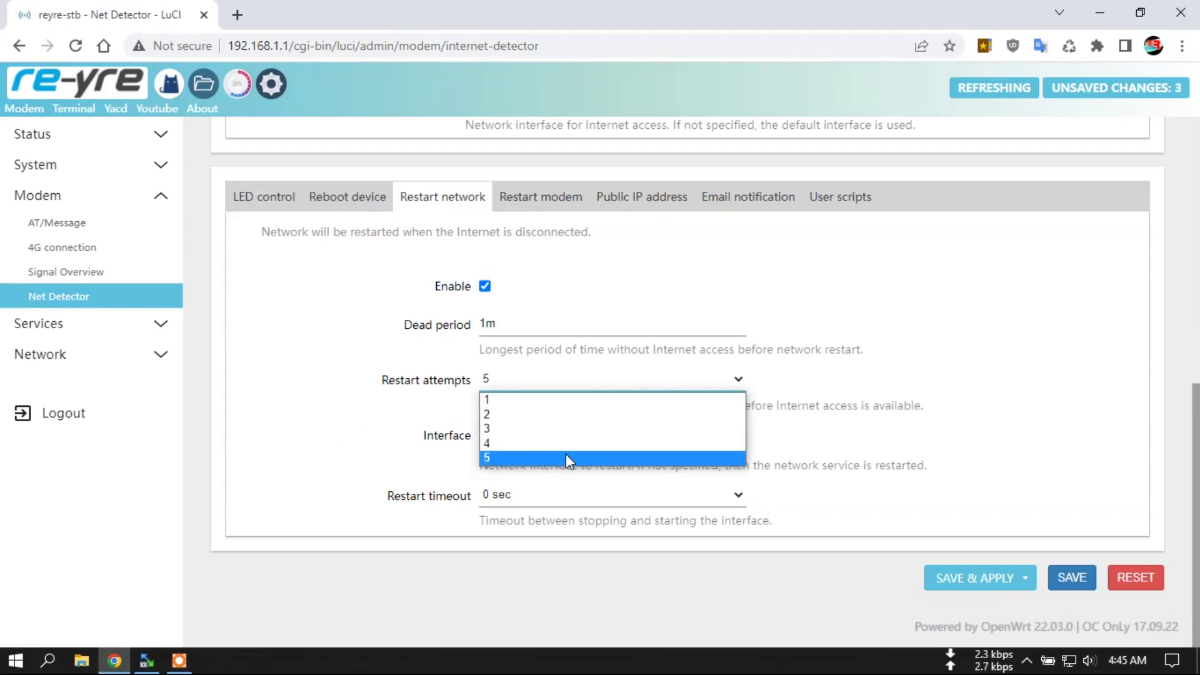
left_click(598, 457)
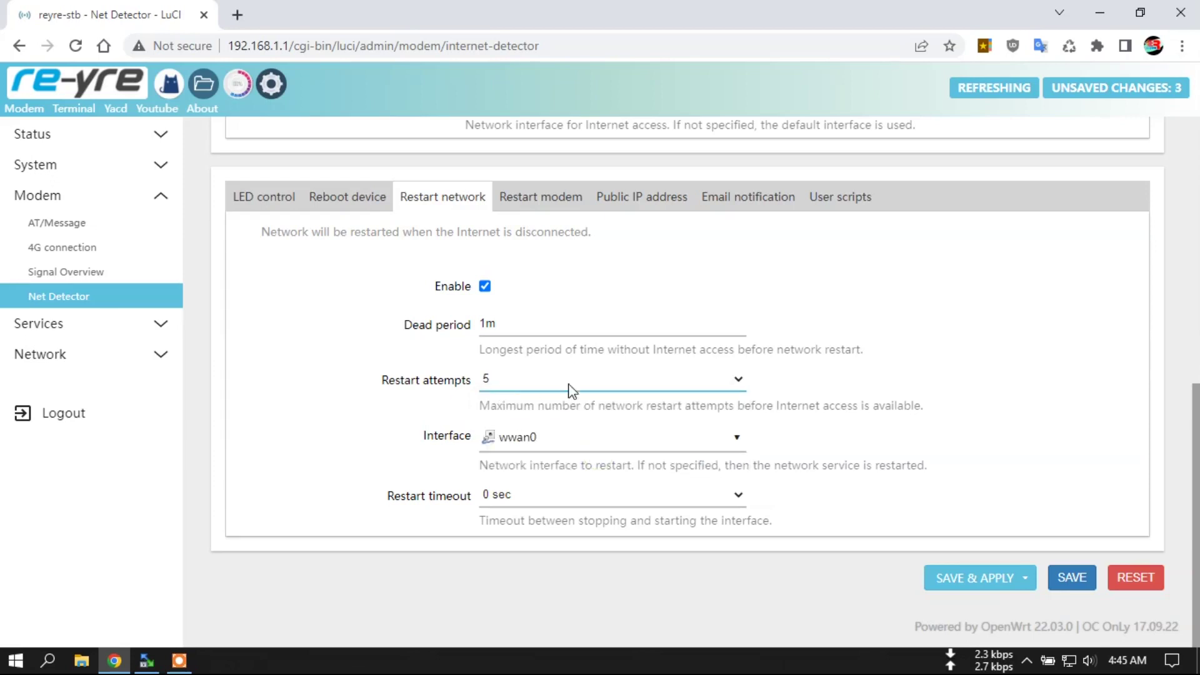
left_click(577, 381)
left_click(560, 428)
left_click(553, 382)
left_click(548, 429)
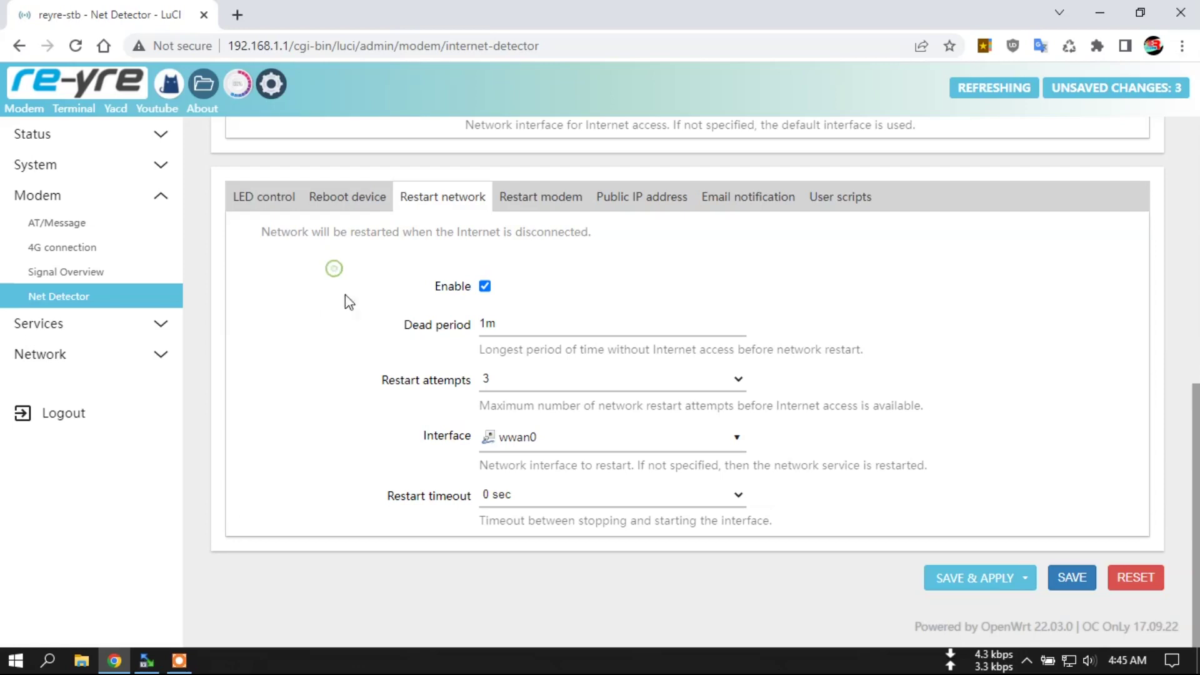
Try enabling modem restart and unlocking the modem bands, turn both back off, and review the interface choices without selecting one.
left_click(545, 199)
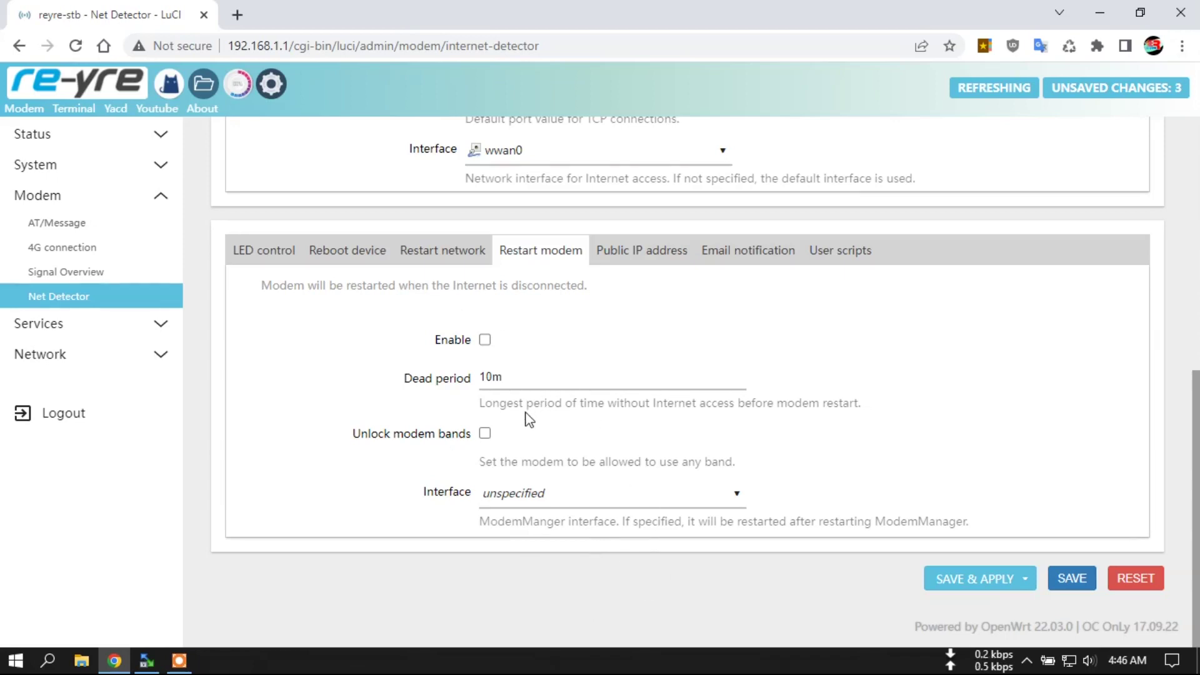
left_click(486, 341)
left_click(485, 341)
left_click(486, 434)
left_click(485, 434)
left_click(738, 498)
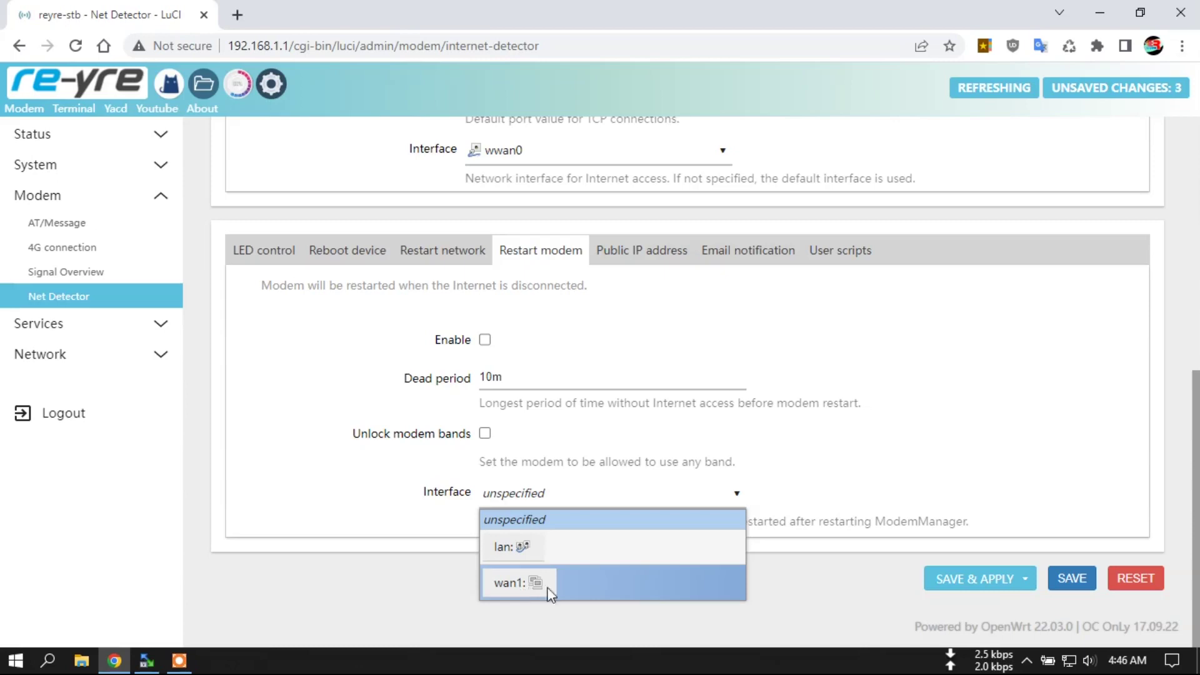
left_click(968, 453)
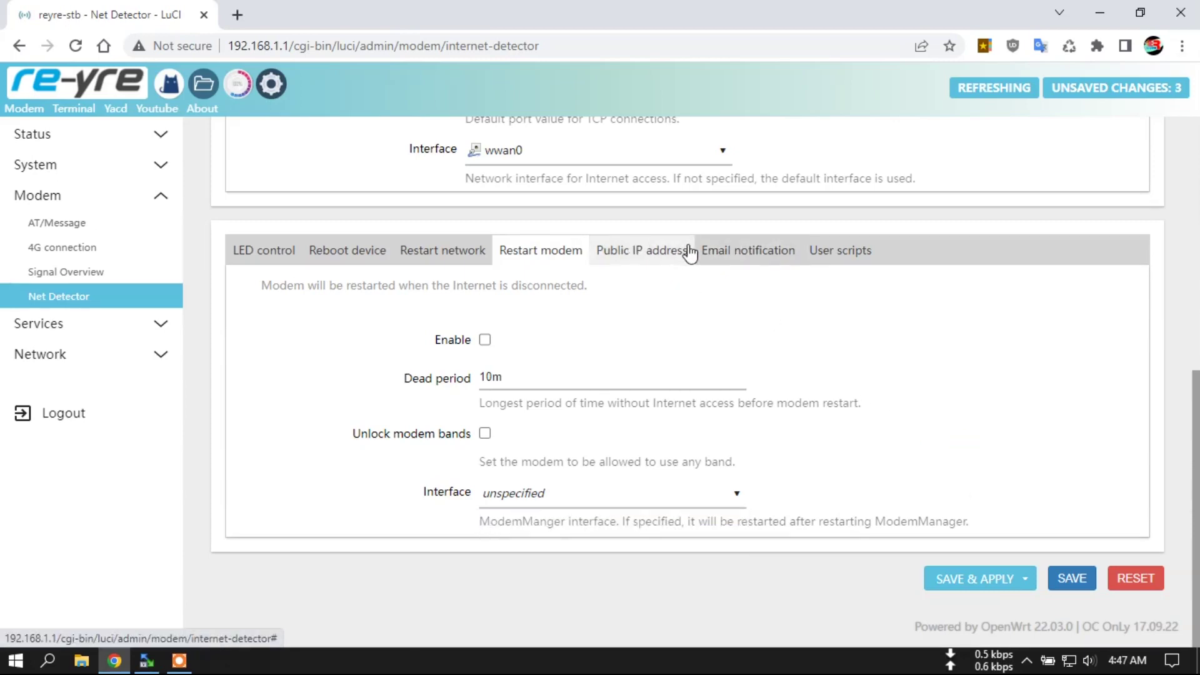
Review the detector's public IP address, email notification, LED control and user script options.
left_click(643, 251)
left_click(752, 287)
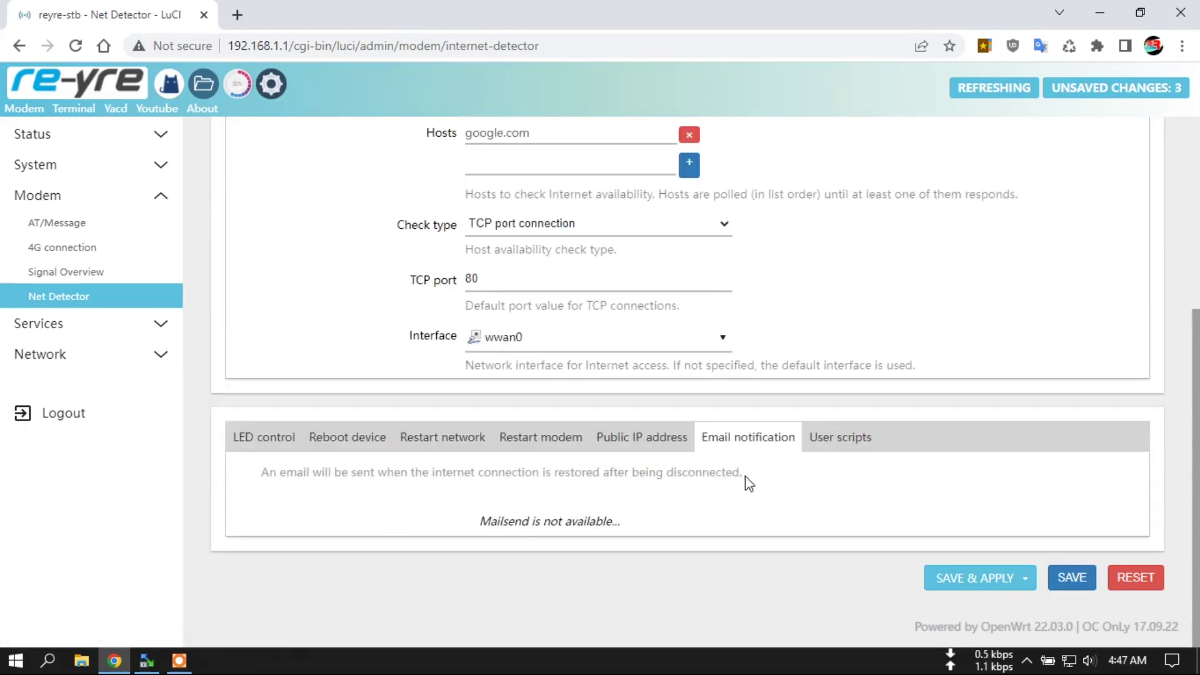
left_click(257, 437)
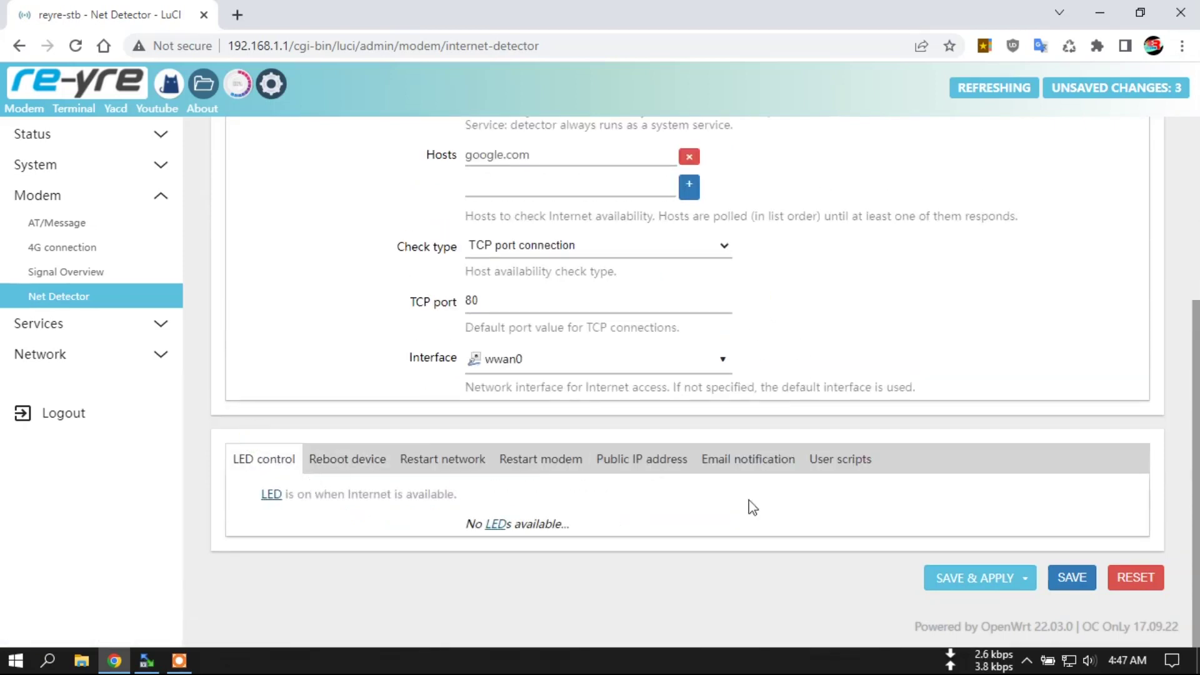
left_click(837, 468)
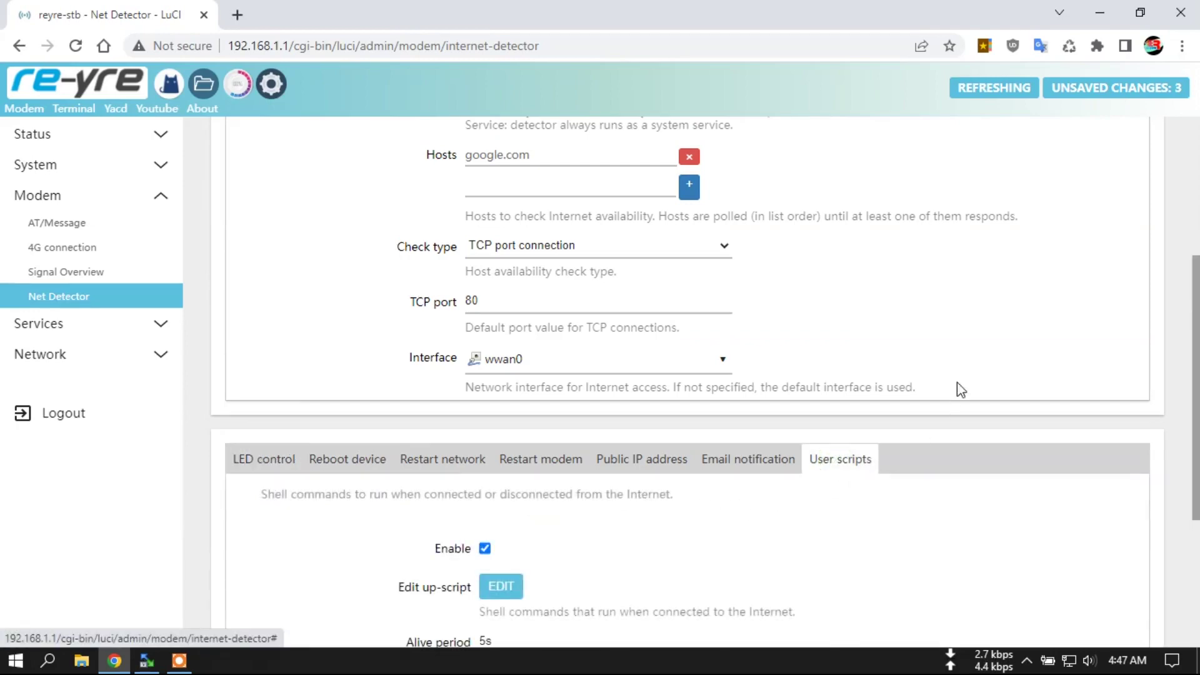
scroll(962, 375, "down", 4)
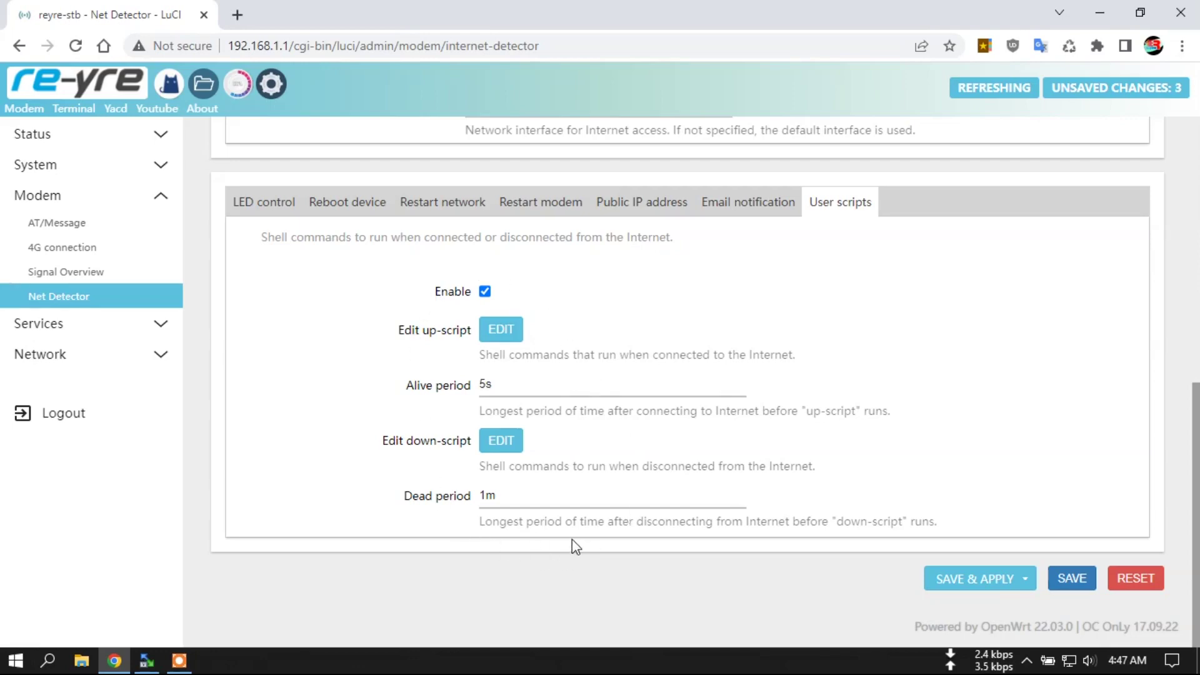
Examine the detector's service status, main settings, UI detector and service configuration, and the user script periods once more.
scroll(571, 539, "up", 10)
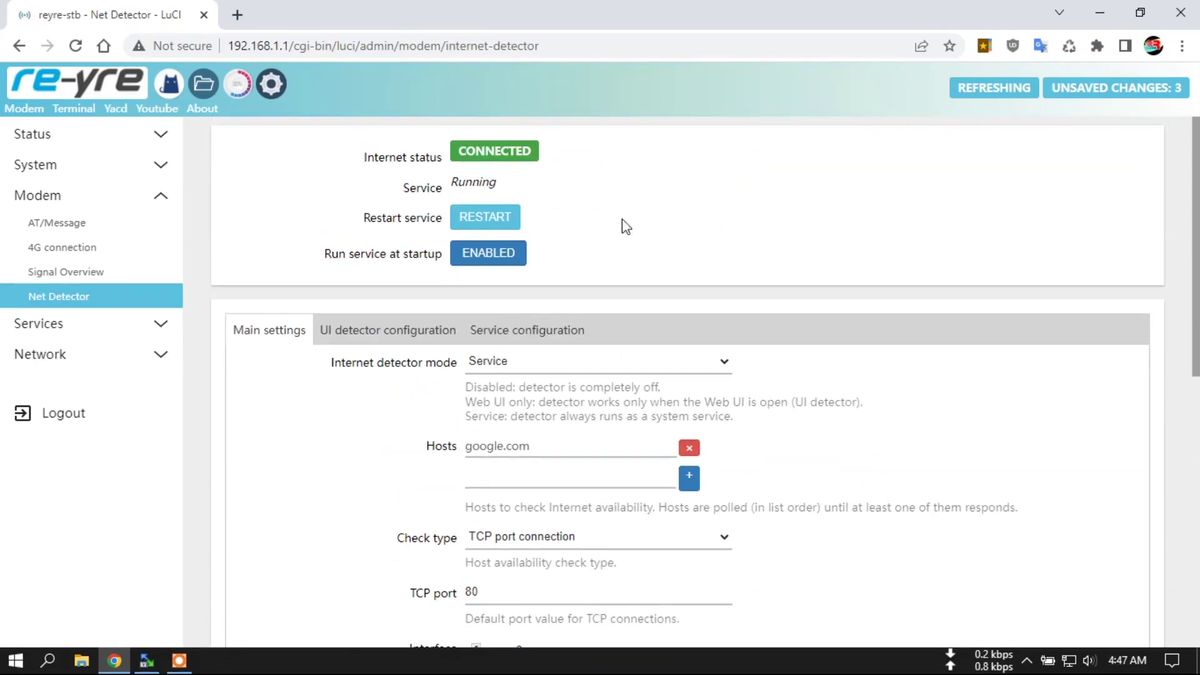
scroll(612, 222, "down", 4)
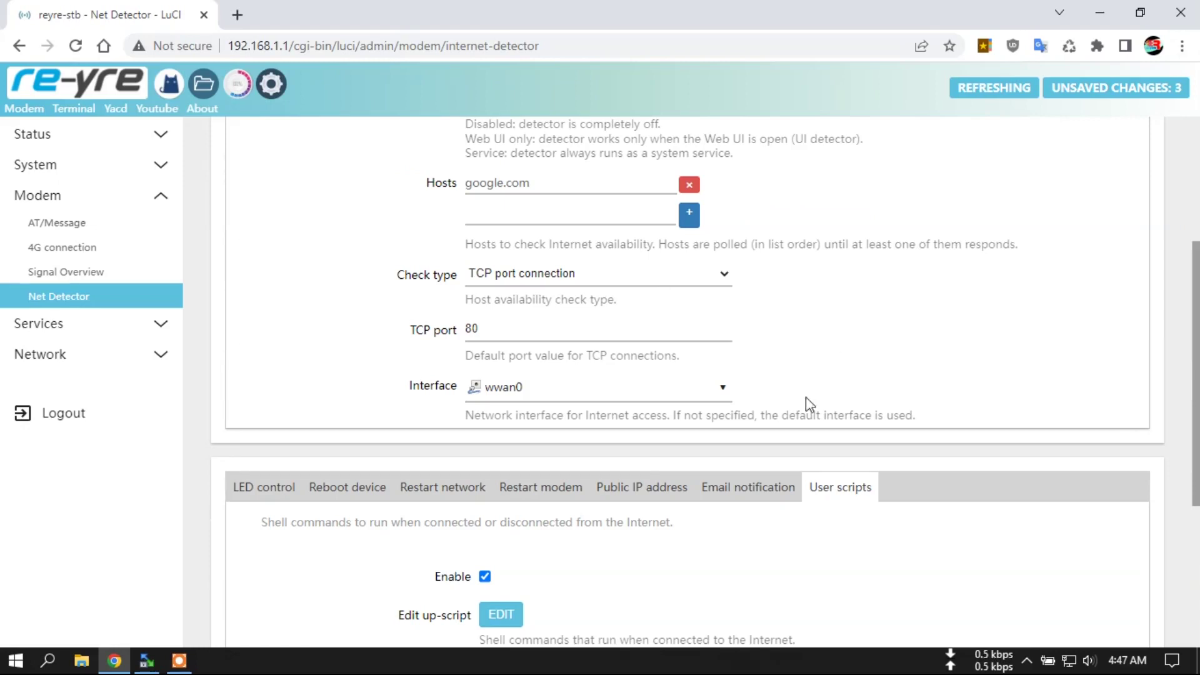
scroll(805, 398, "down", 3)
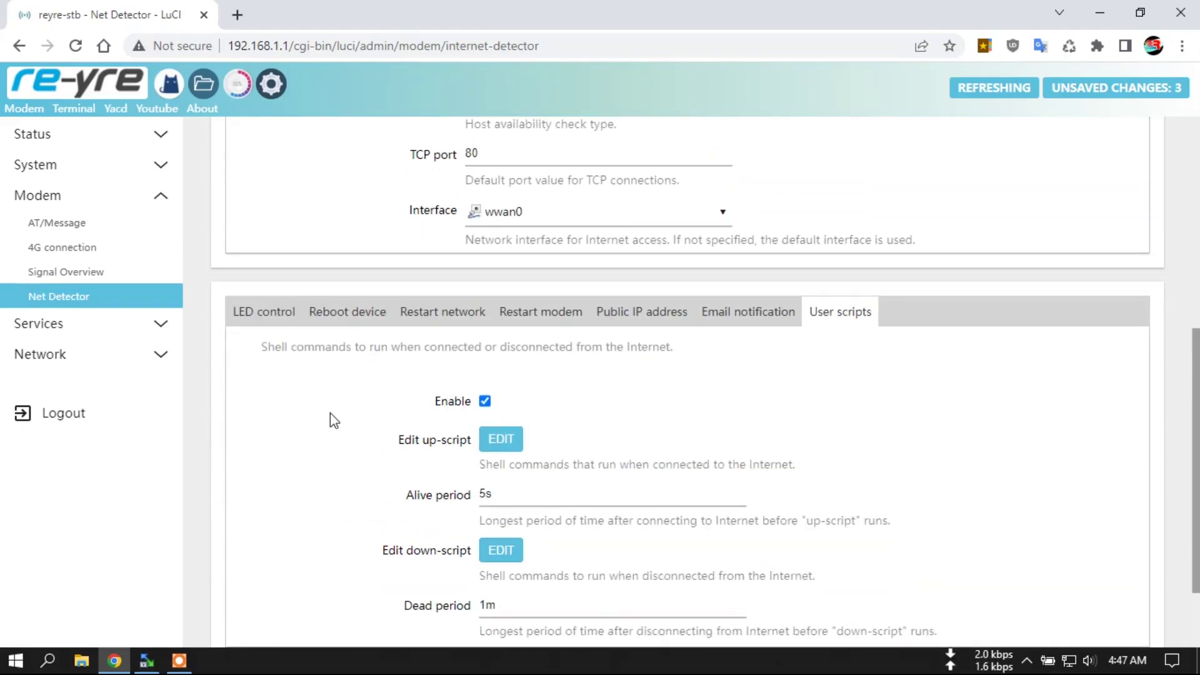
scroll(556, 400, "down", 2)
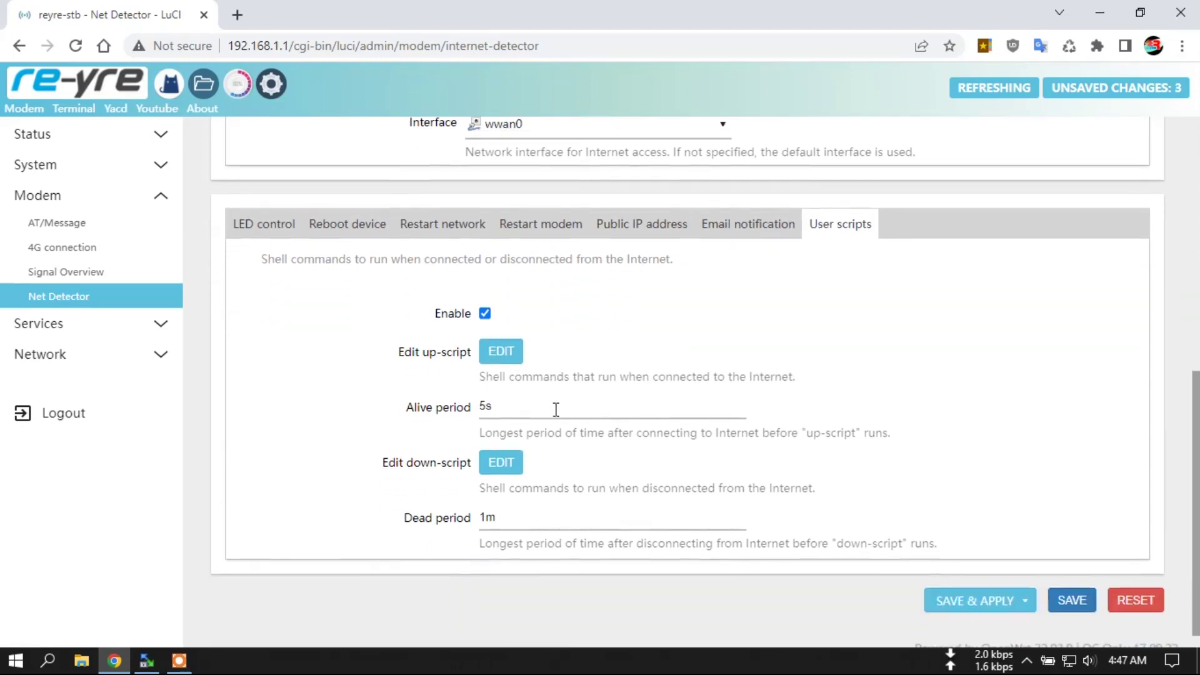
scroll(608, 398, "up", 10)
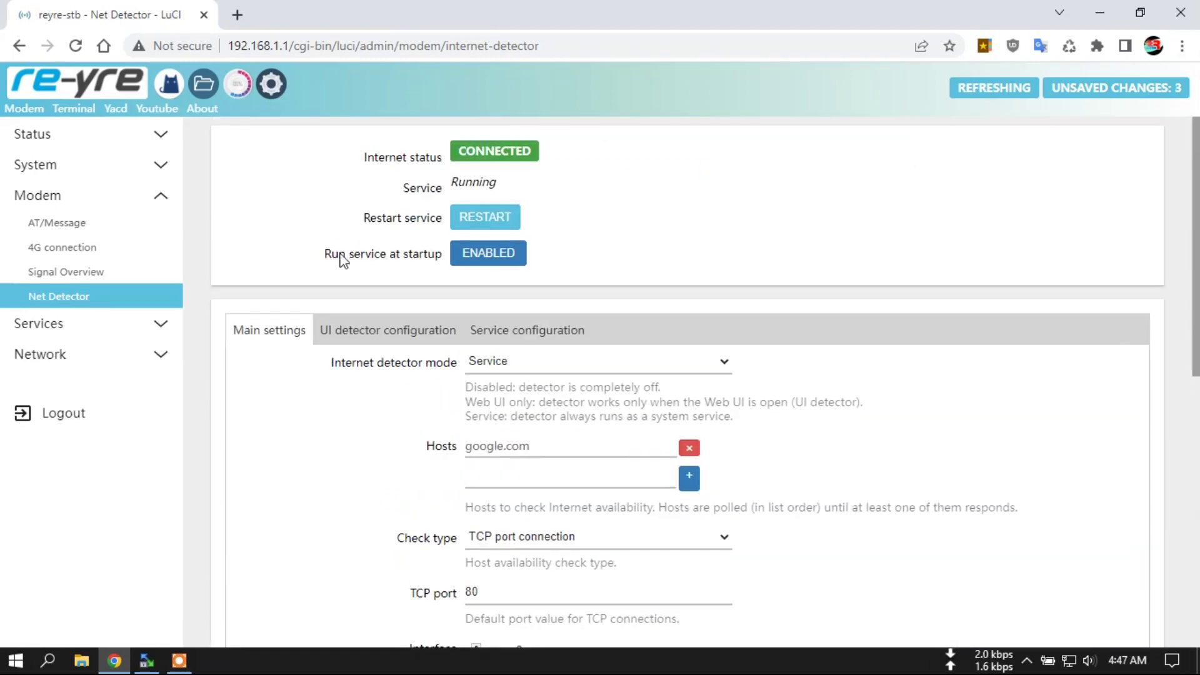
left_click(389, 329)
left_click(529, 331)
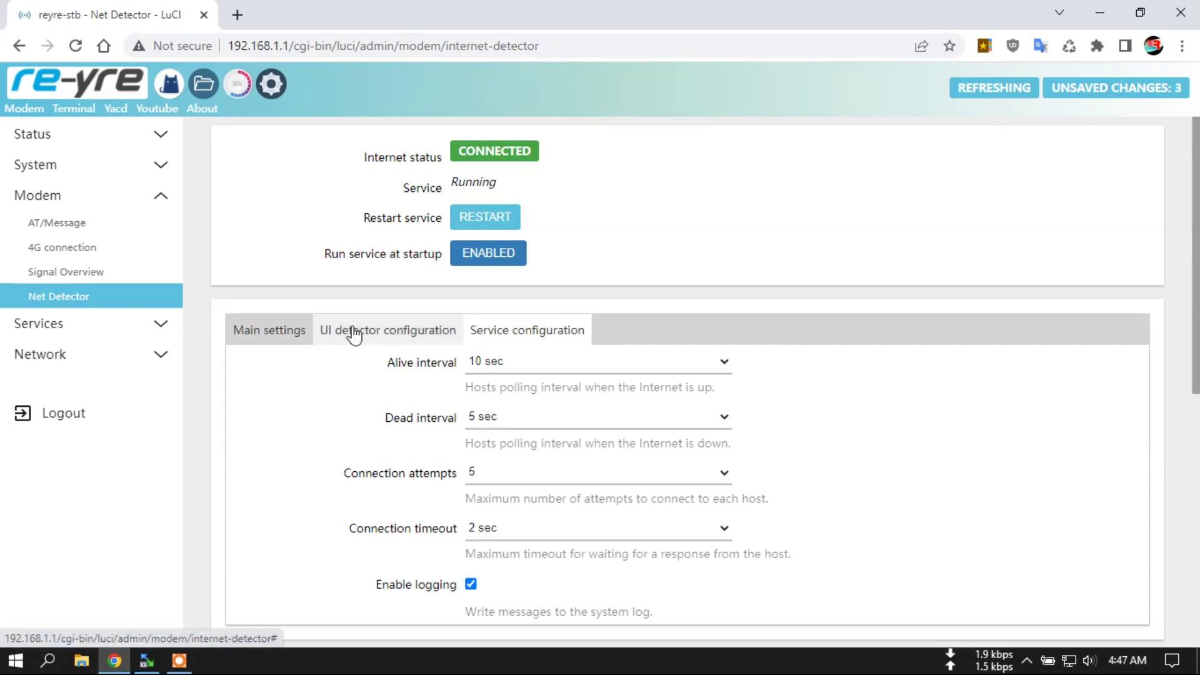
left_click(271, 333)
scroll(273, 342, "down", 5)
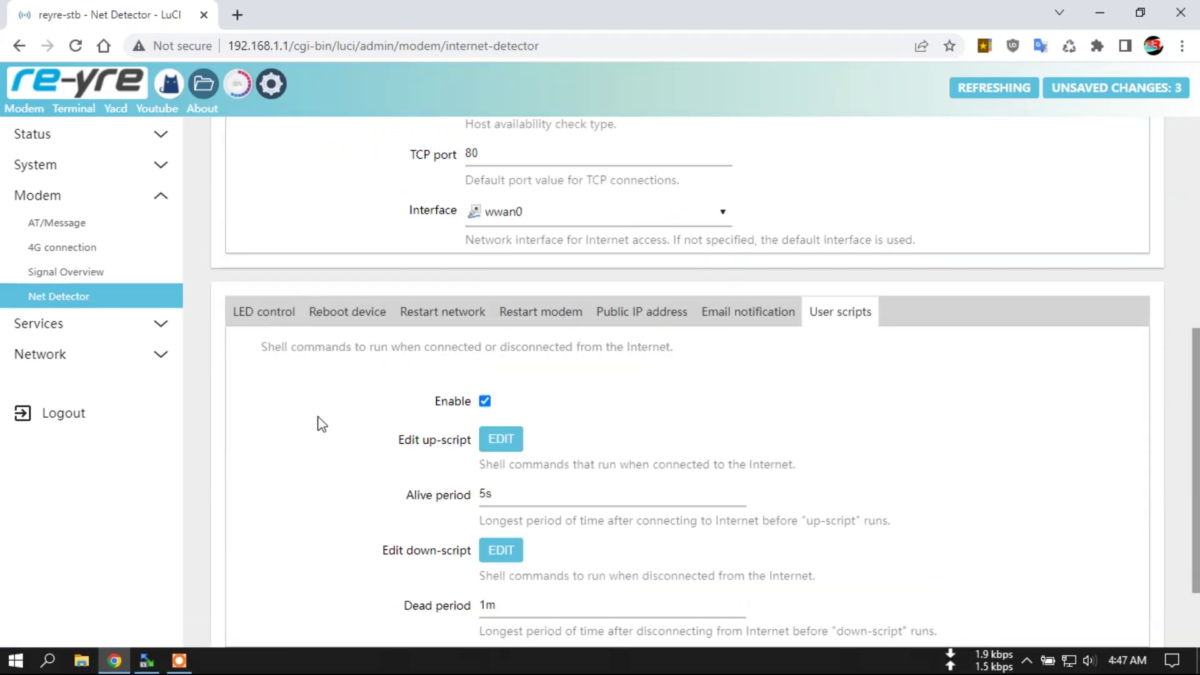